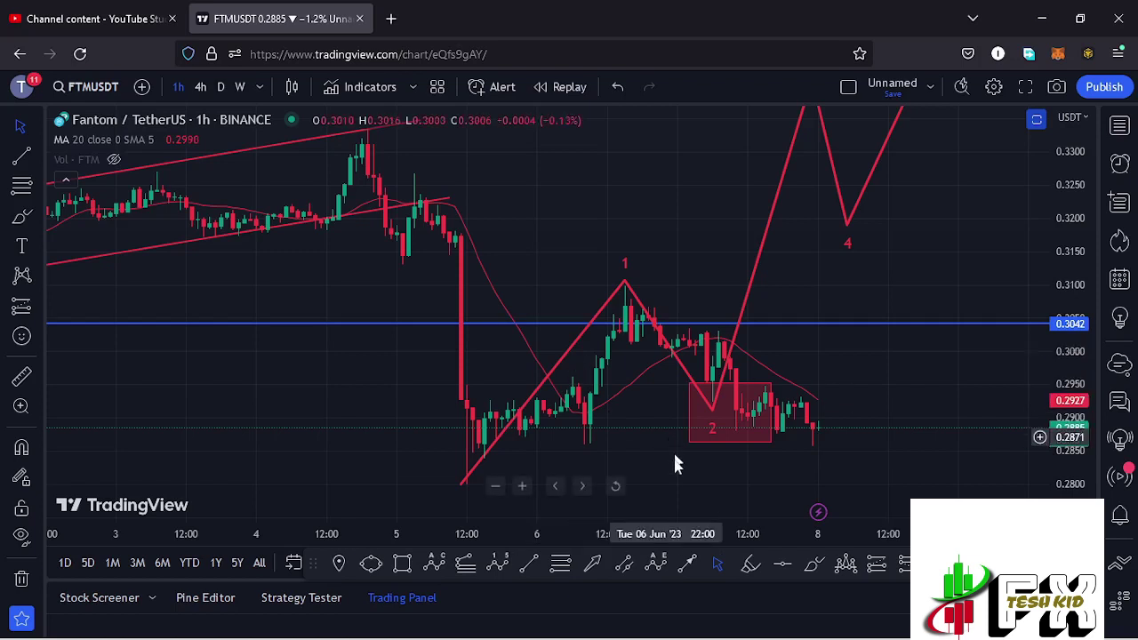
# Sketch freehand brush marks over the latest candles, the wave 2 box and wave 1, deleting each
pyautogui.click(813, 563)
pyautogui.moveTo(819, 369)
pyautogui.mouseDown()
pyautogui.moveTo(788, 406)
pyautogui.moveTo(802, 430)
pyautogui.moveTo(835, 378)
pyautogui.moveTo(806, 375)
pyautogui.mouseUp()
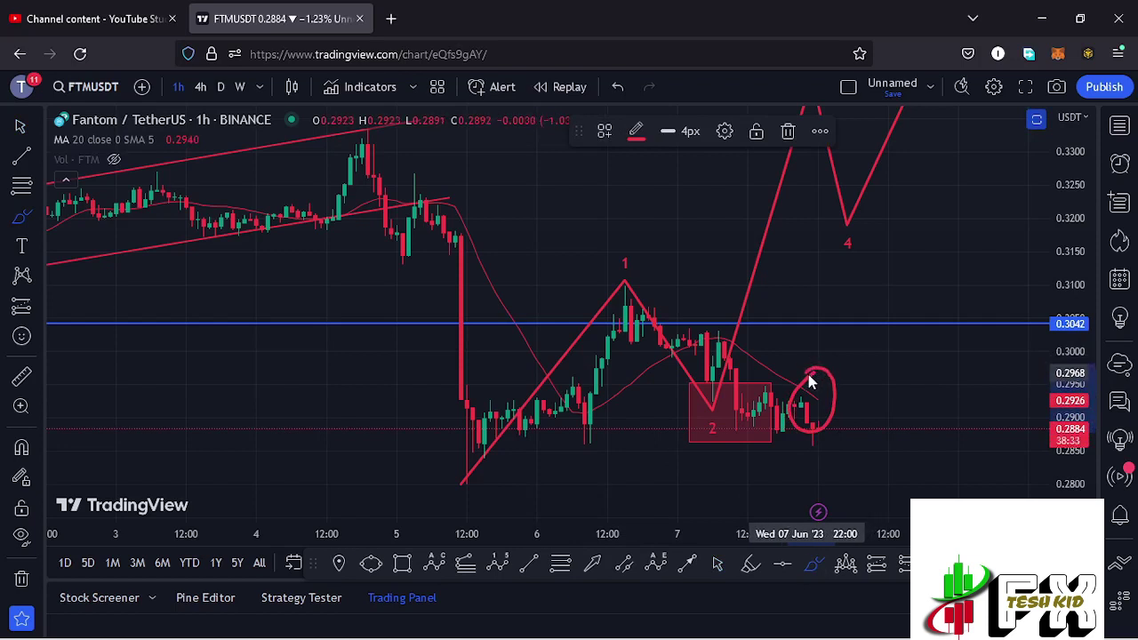
pyautogui.click(790, 136)
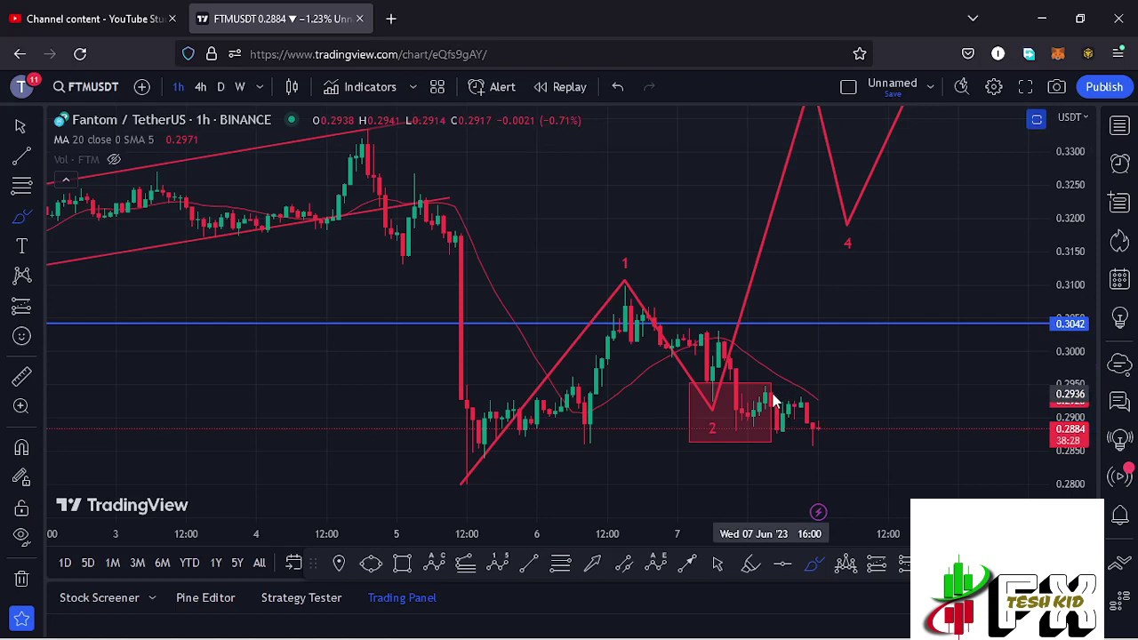
pyautogui.moveTo(751, 388)
pyautogui.mouseDown()
pyautogui.moveTo(695, 411)
pyautogui.moveTo(712, 425)
pyautogui.moveTo(738, 406)
pyautogui.moveTo(745, 373)
pyautogui.mouseUp()
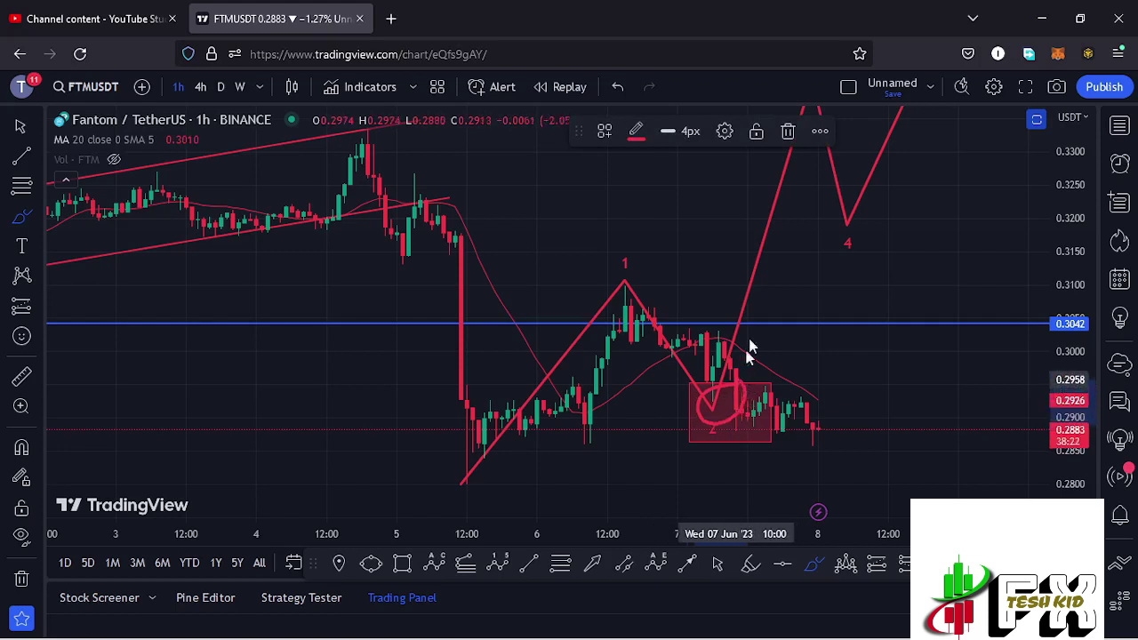
pyautogui.click(789, 134)
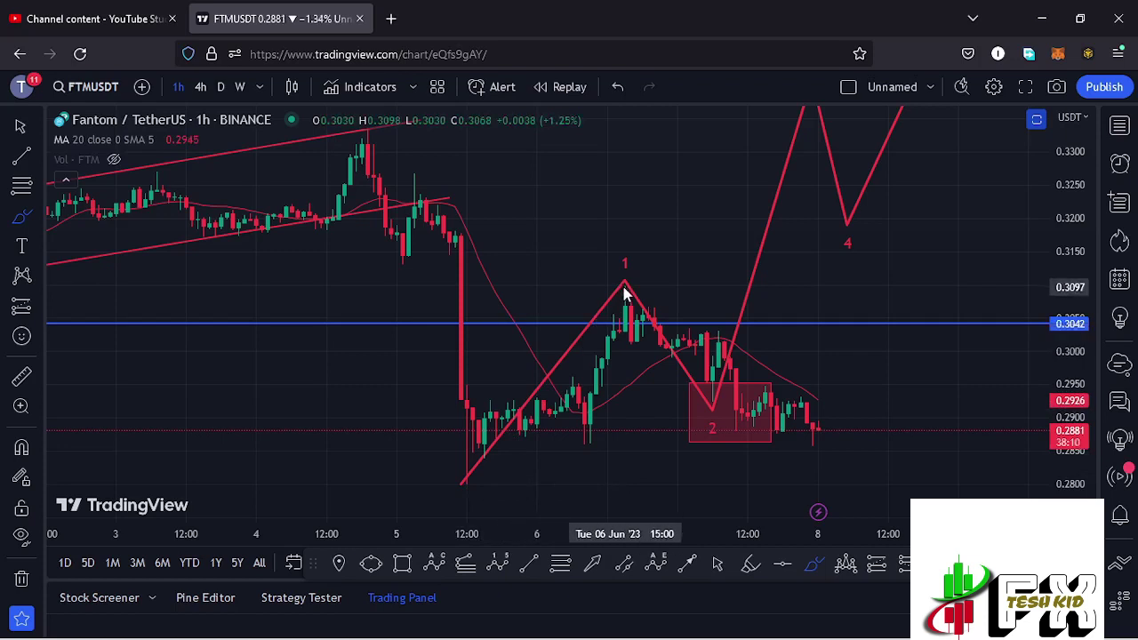
pyautogui.moveTo(454, 473)
pyautogui.mouseDown()
pyautogui.moveTo(562, 295)
pyautogui.moveTo(615, 233)
pyautogui.mouseUp()
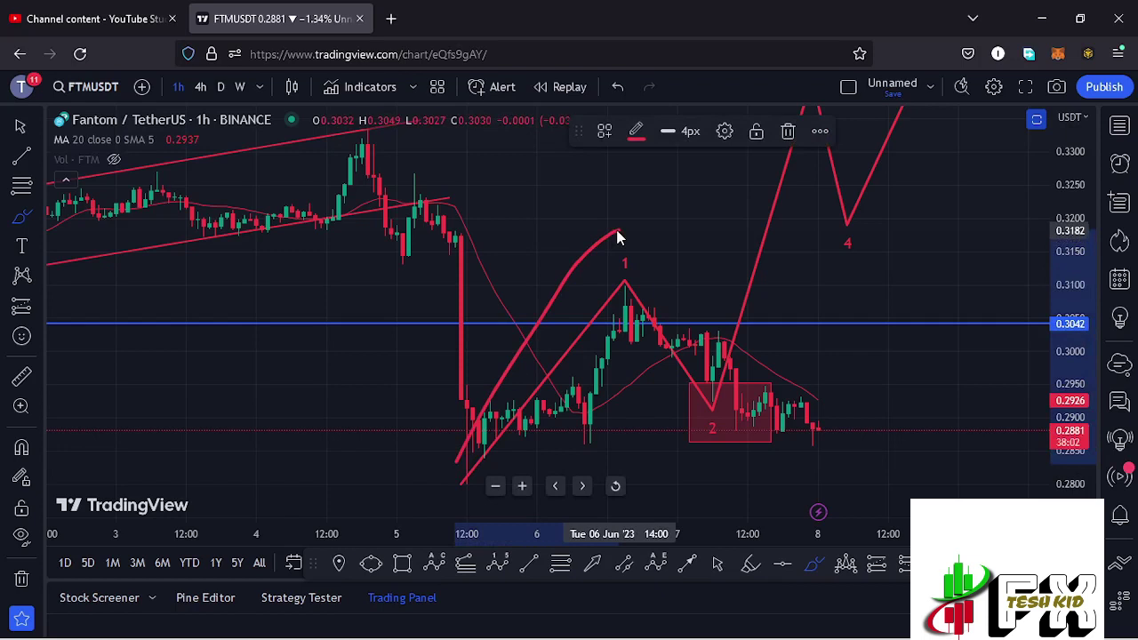
pyautogui.moveTo(622, 240); pyautogui.dragTo(763, 395)
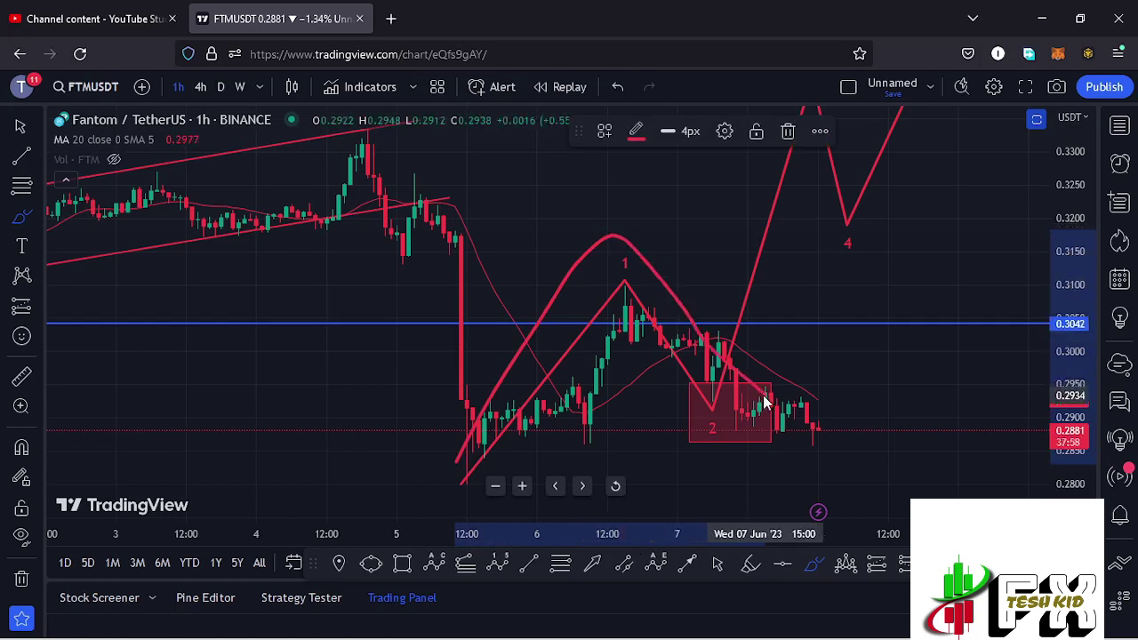
pyautogui.click(788, 133)
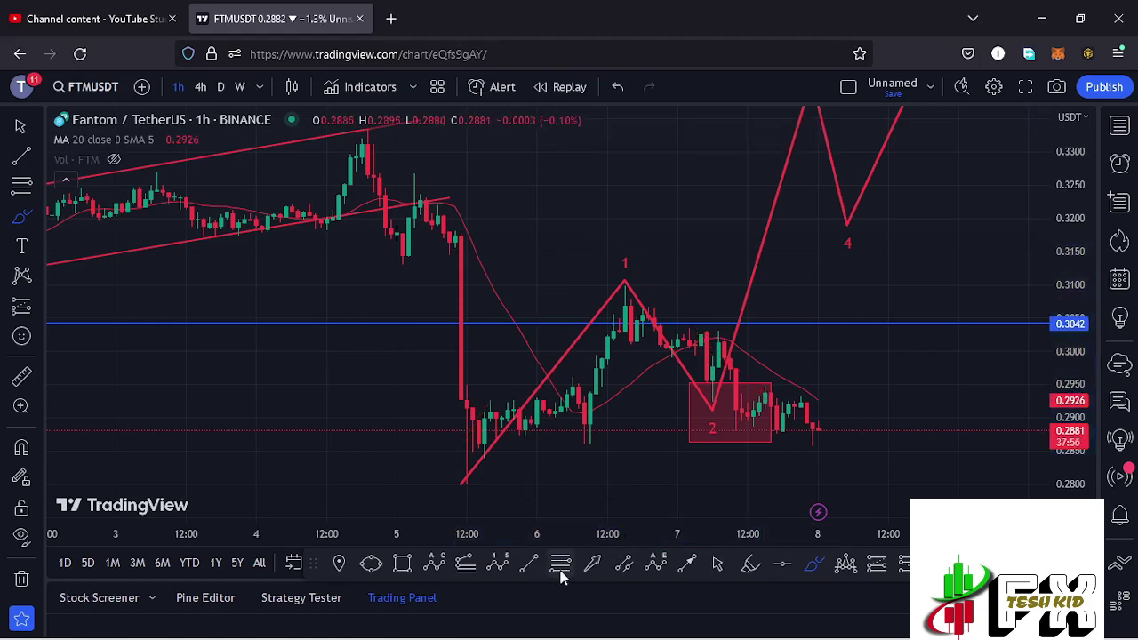
# Draw a Fibonacci retracement from the wave low up to the wave 1 high
pyautogui.click(463, 480)
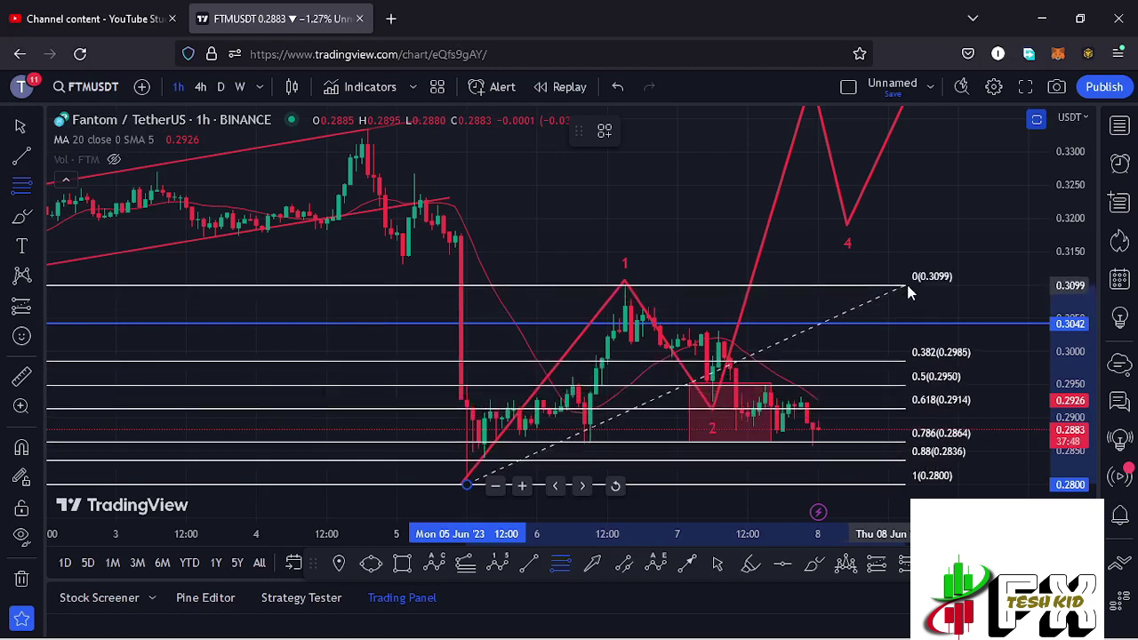
pyautogui.click(907, 288)
pyautogui.click(1002, 406)
pyautogui.moveTo(1002, 403); pyautogui.dragTo(965, 363)
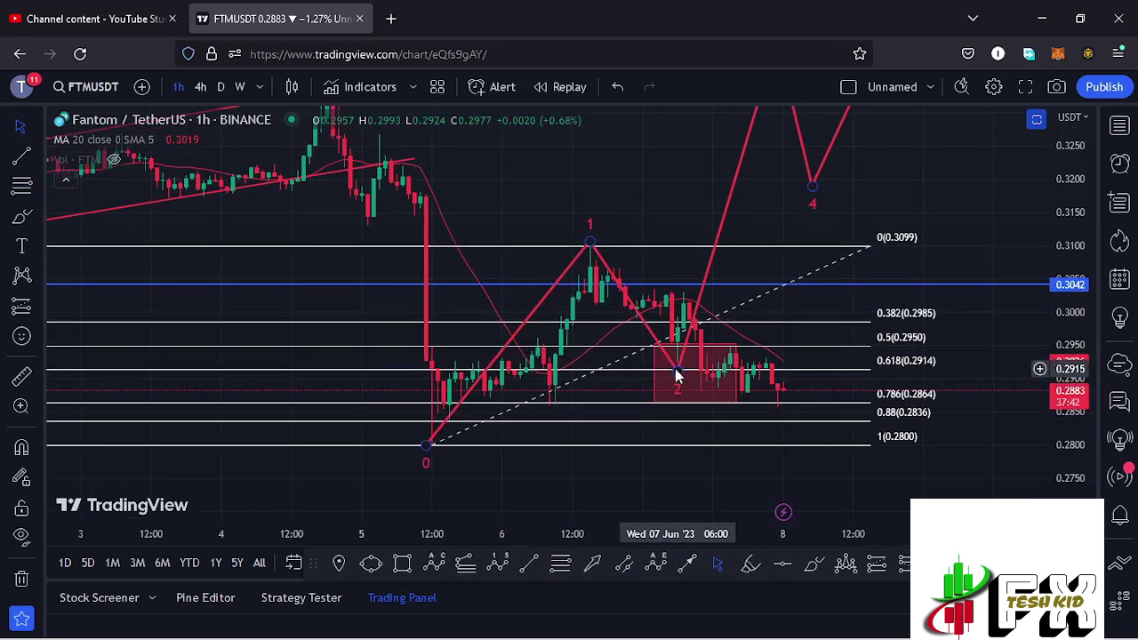
# Lower wave point 2 to the box bottom, widen the box over the latest candles, then delete the Fibonacci
pyautogui.moveTo(675, 368); pyautogui.dragTo(688, 399)
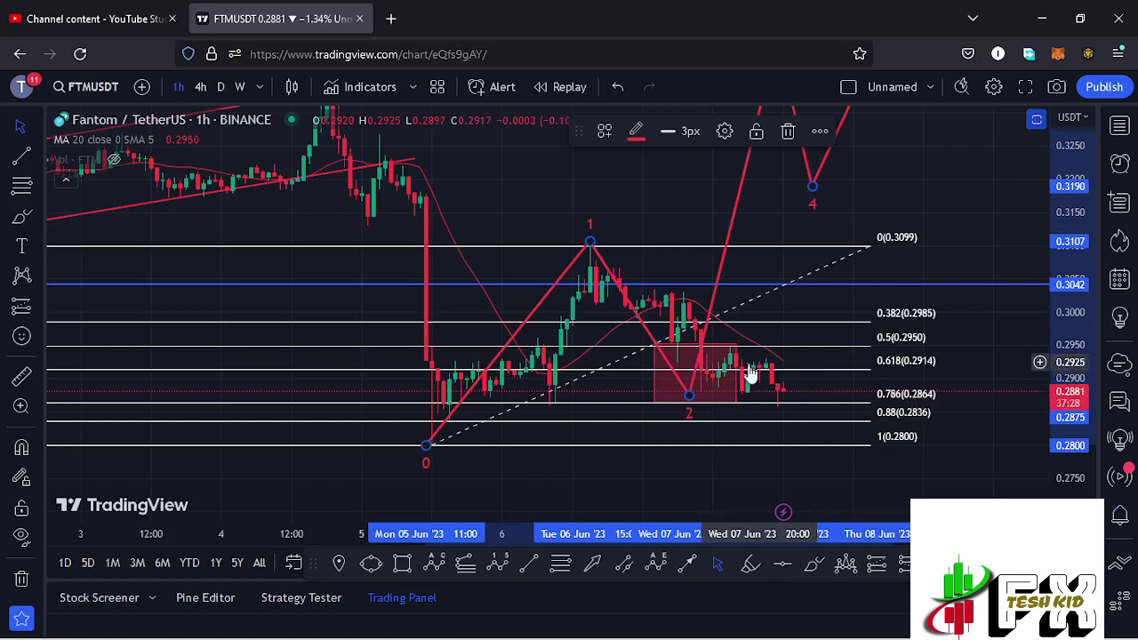
pyautogui.moveTo(736, 372)
pyautogui.mouseDown()
pyautogui.moveTo(823, 370)
pyautogui.moveTo(751, 369)
pyautogui.moveTo(800, 368)
pyautogui.moveTo(766, 370)
pyautogui.moveTo(786, 362)
pyautogui.mouseUp()
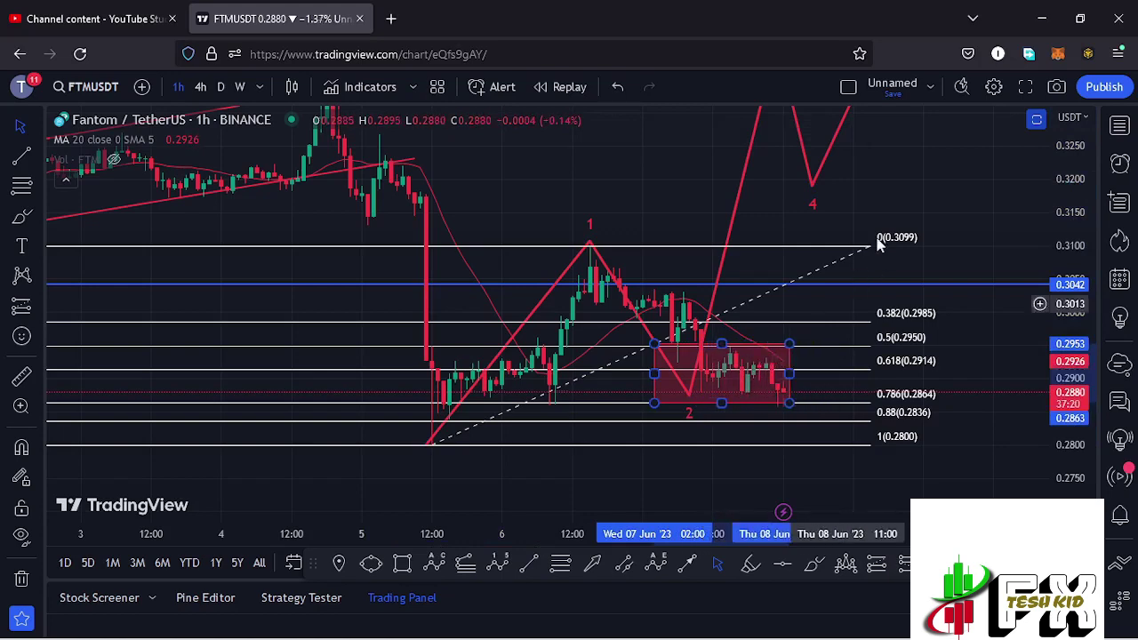
pyautogui.click(846, 244)
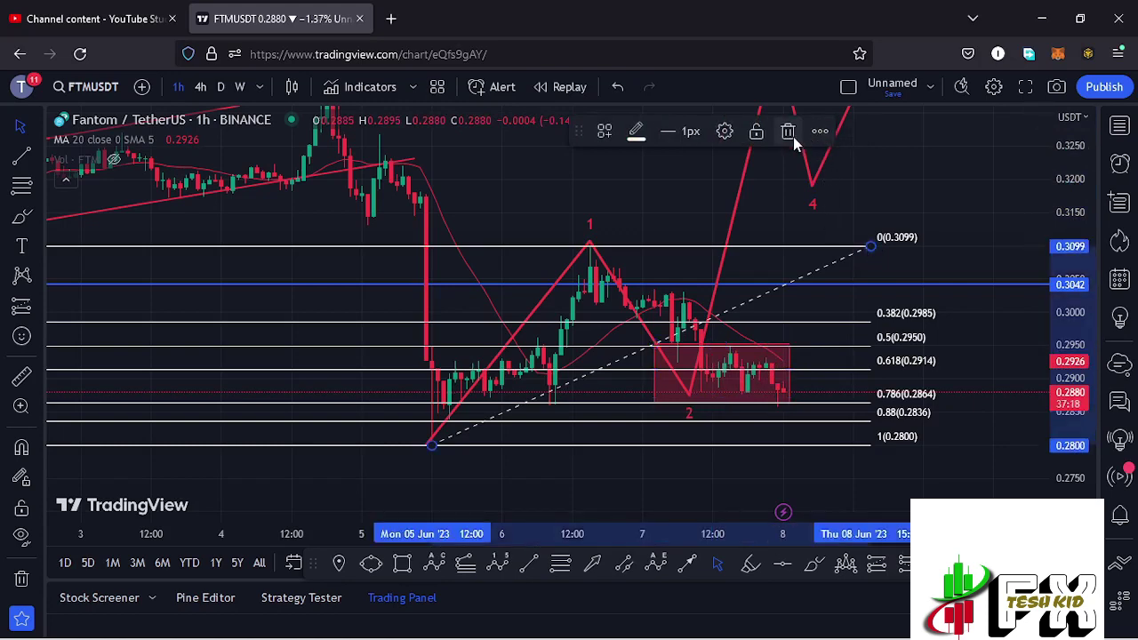
pyautogui.click(789, 133)
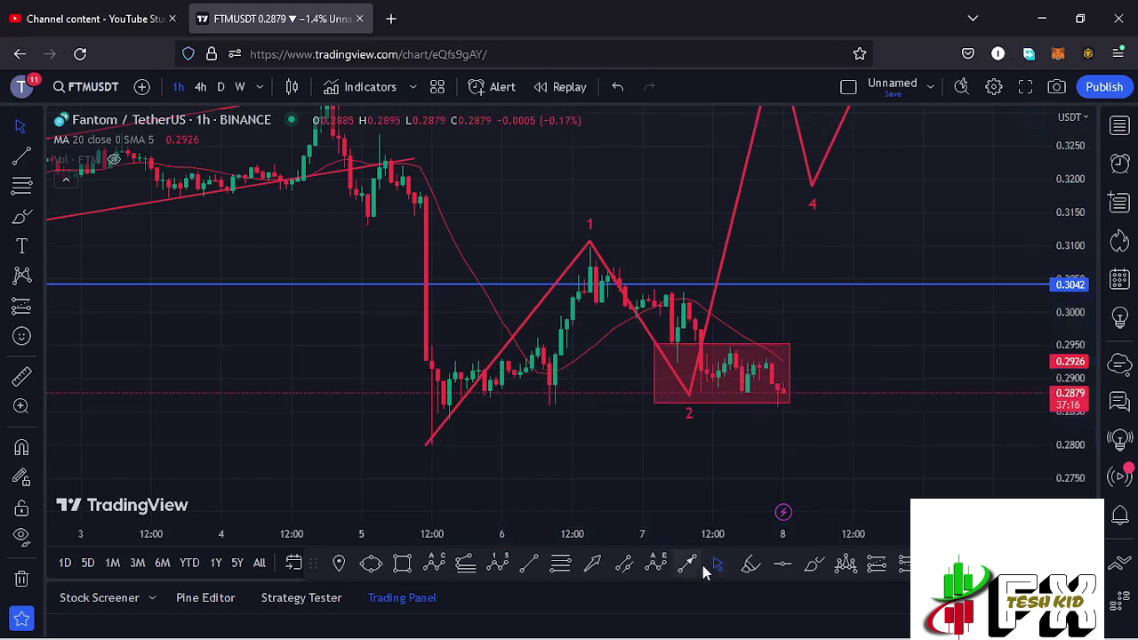
pyautogui.click(811, 566)
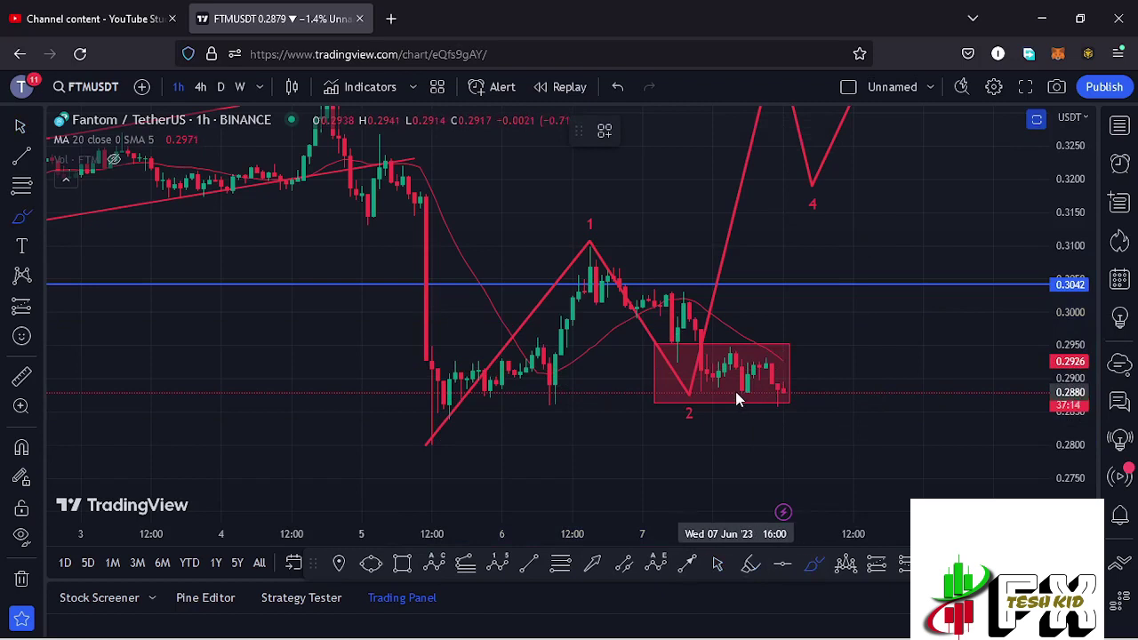
pyautogui.click(734, 402)
pyautogui.moveTo(734, 402)
pyautogui.mouseDown()
pyautogui.moveTo(739, 410)
pyautogui.moveTo(803, 215)
pyautogui.moveTo(817, 219)
pyautogui.moveTo(869, 167)
pyautogui.mouseUp()
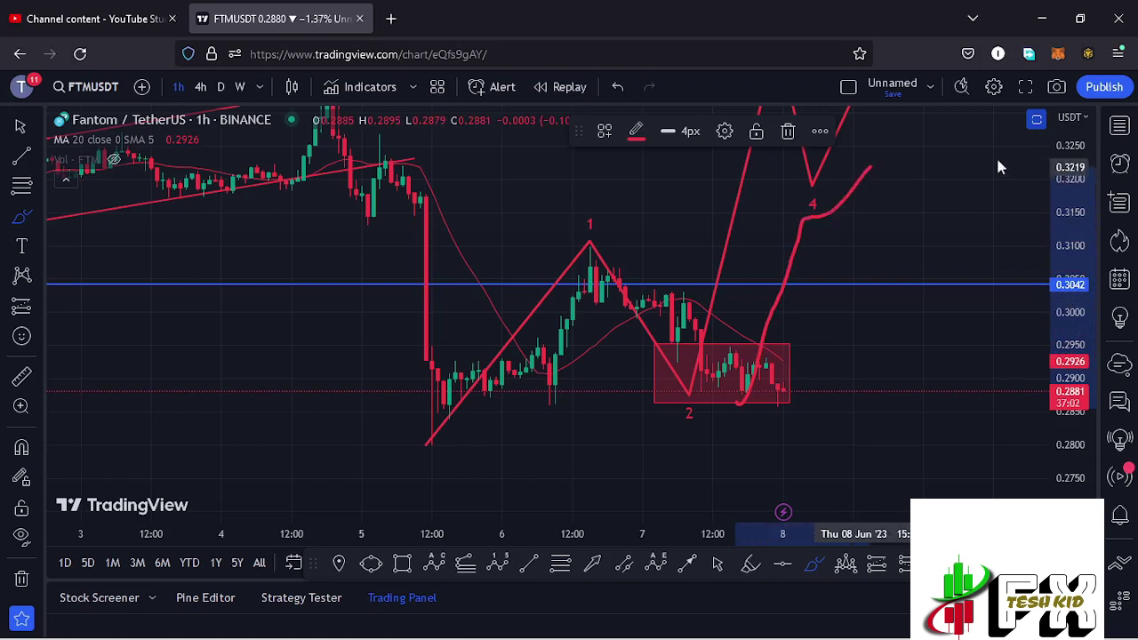
pyautogui.click(787, 131)
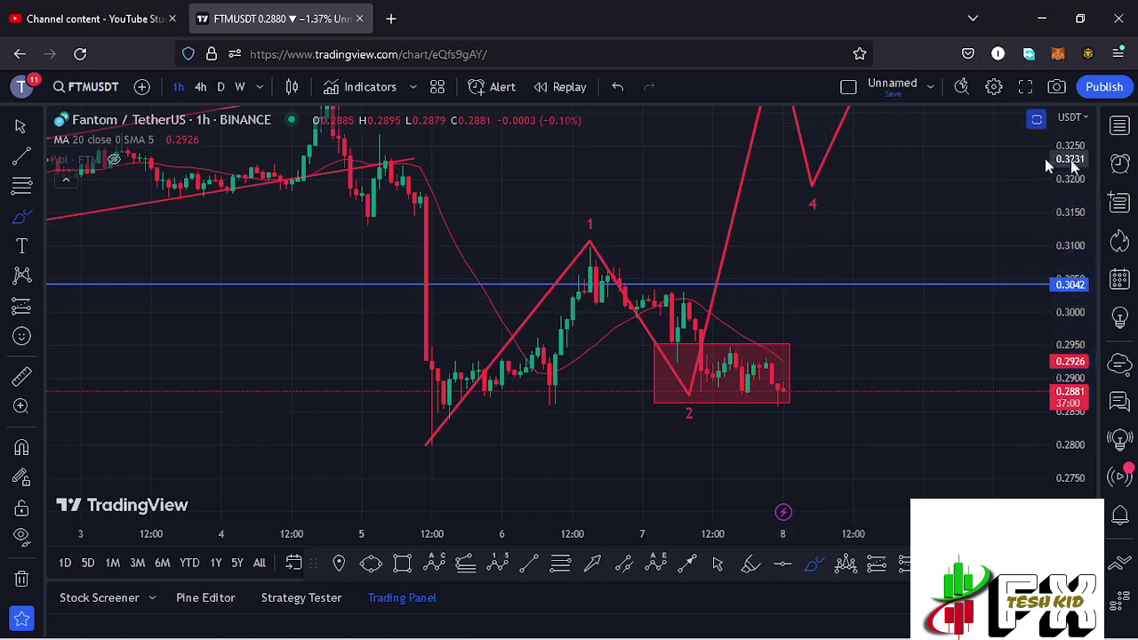
pyautogui.moveTo(1075, 182); pyautogui.dragTo(1077, 209)
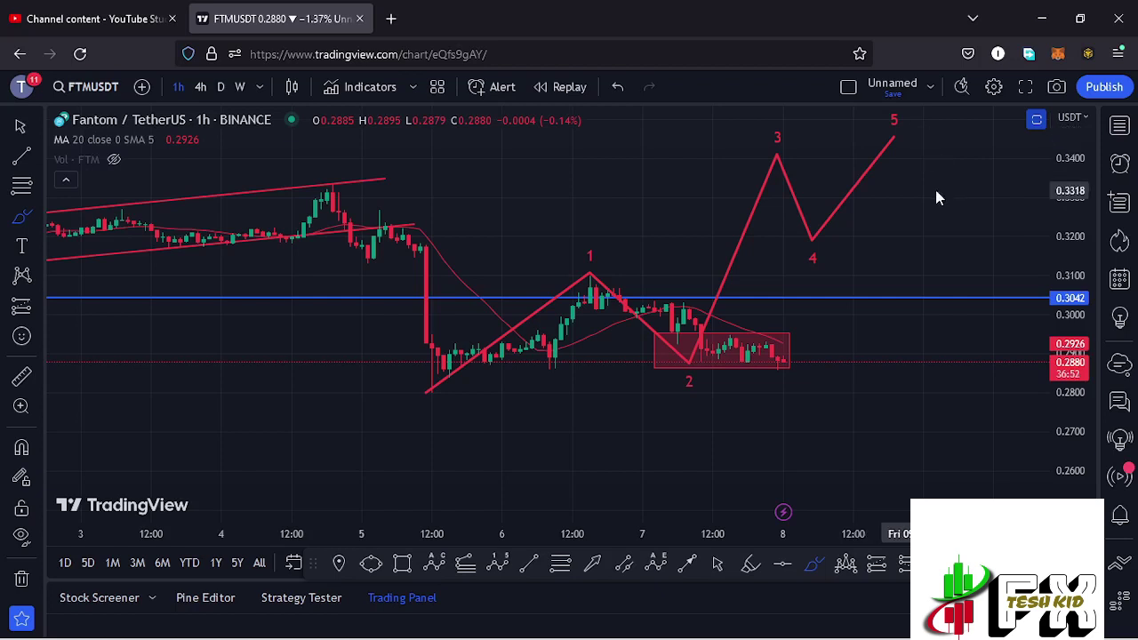
pyautogui.moveTo(1075, 373); pyautogui.dragTo(1077, 382)
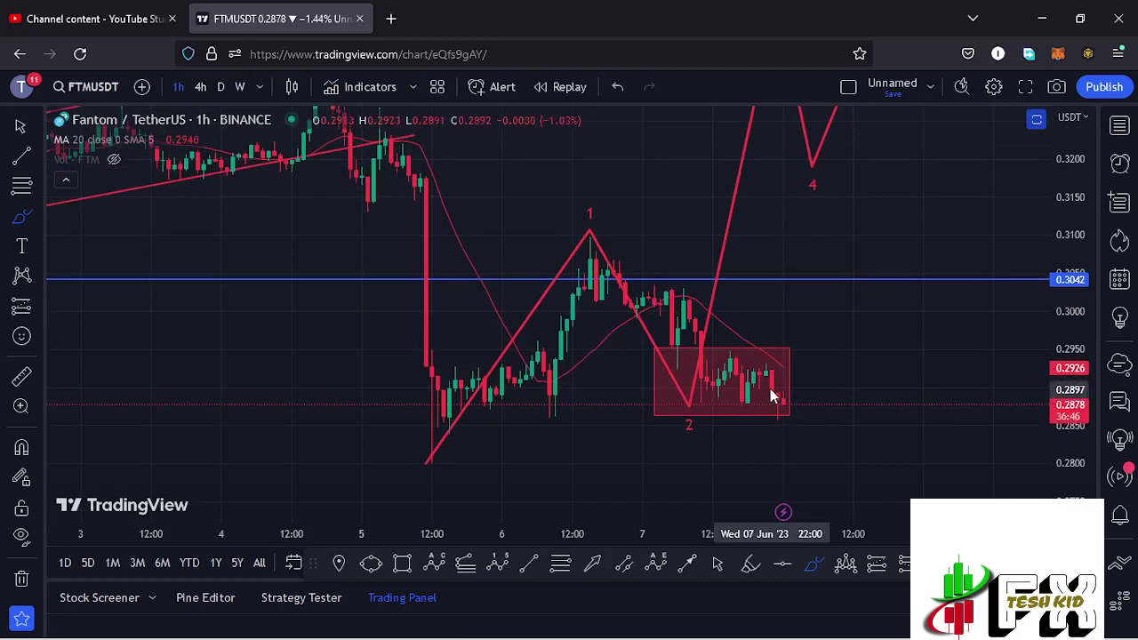
pyautogui.click(773, 409)
pyautogui.moveTo(772, 406)
pyautogui.mouseDown()
pyautogui.moveTo(776, 419)
pyautogui.moveTo(785, 407)
pyautogui.mouseUp()
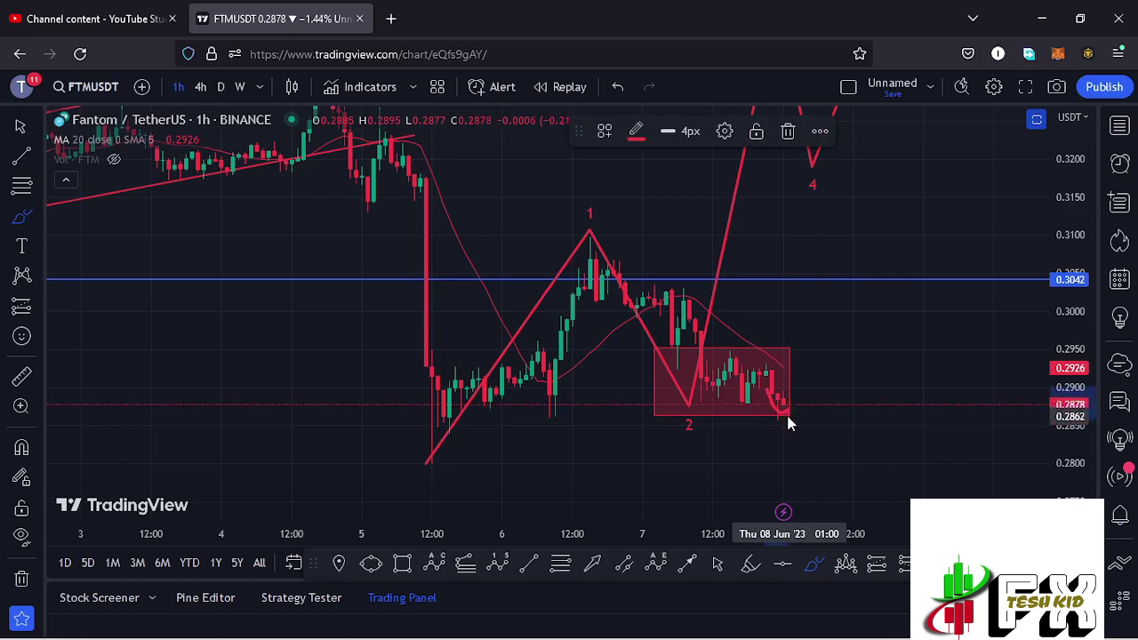
pyautogui.moveTo(789, 420); pyautogui.dragTo(794, 459)
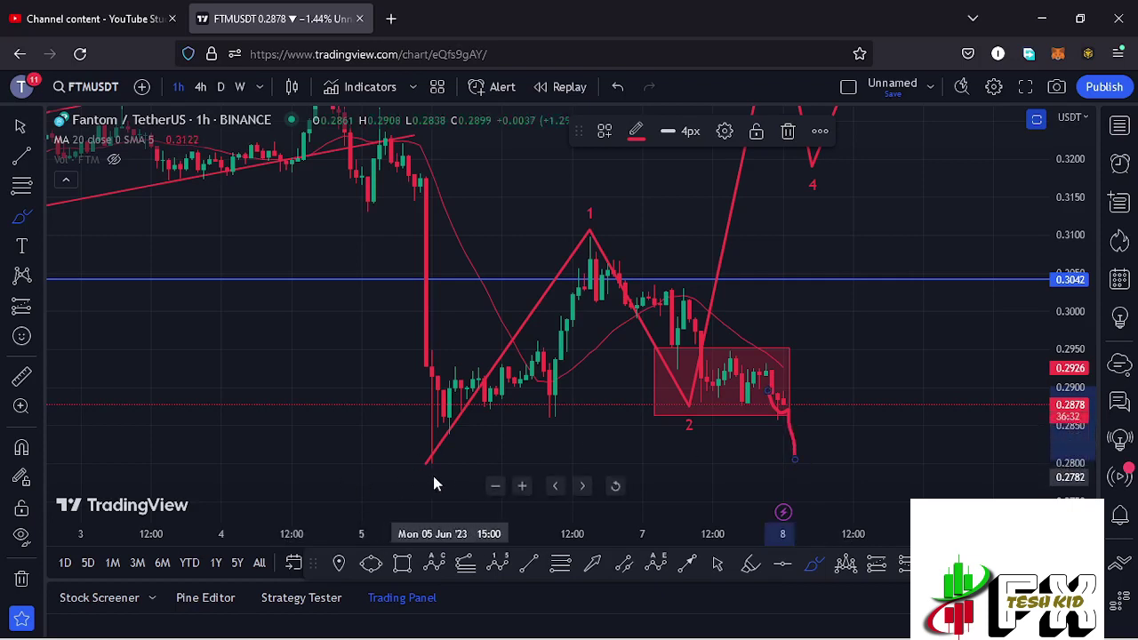
pyautogui.click(789, 132)
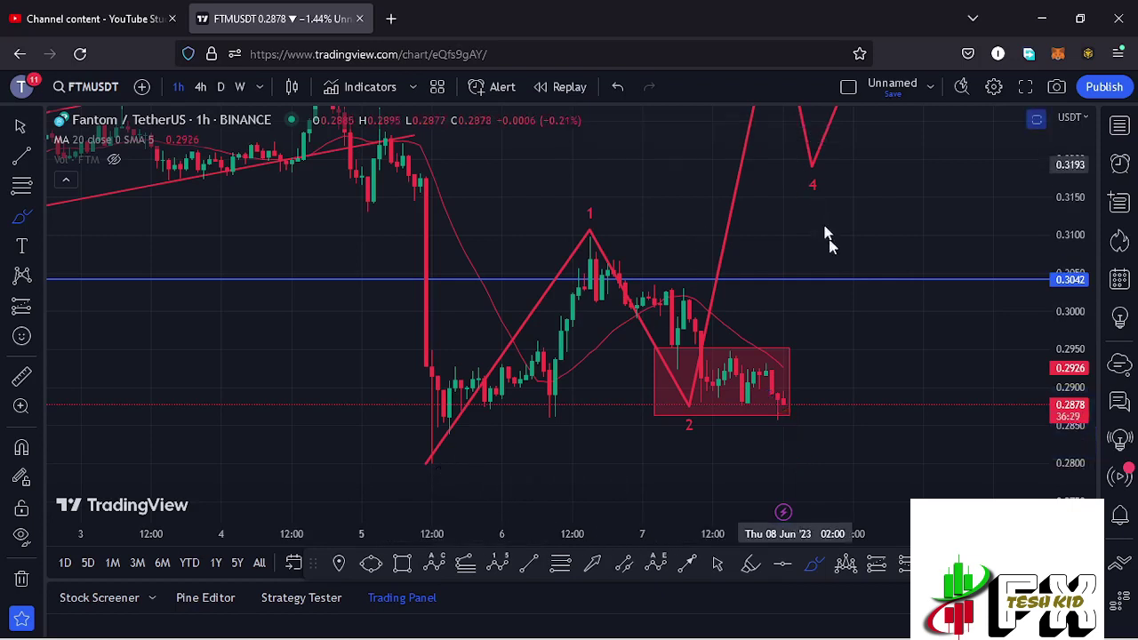
# Draw a thin blue support rectangle at the 0.2800 wave low, extending past the latest candles
pyautogui.click(404, 564)
pyautogui.click(431, 461)
pyautogui.click(800, 465)
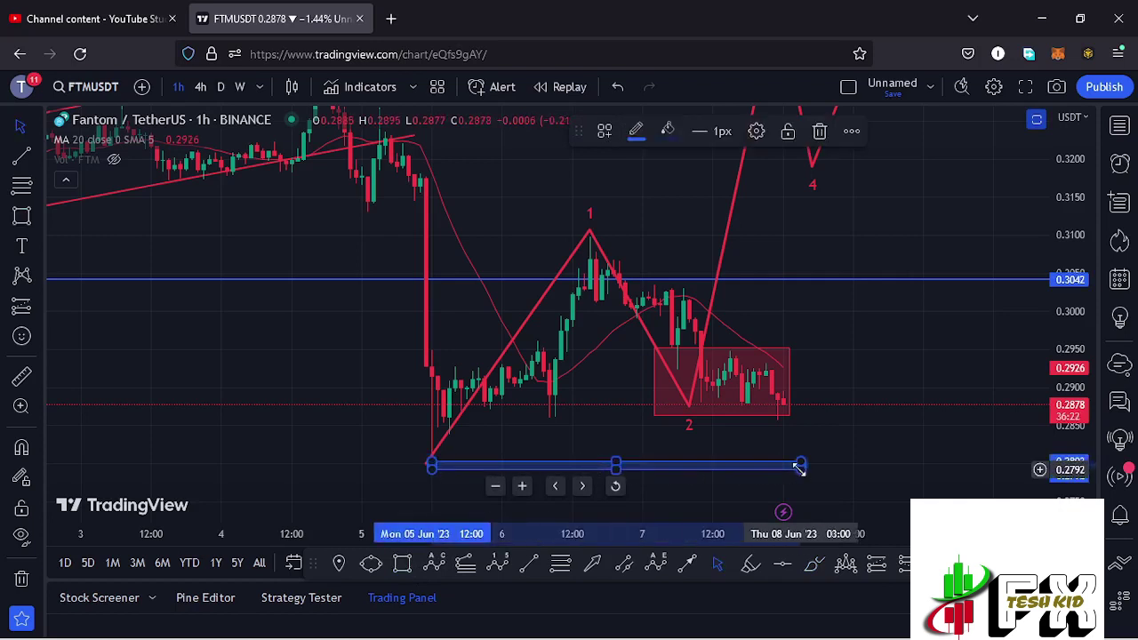
pyautogui.moveTo(1067, 247); pyautogui.dragTo(1066, 261)
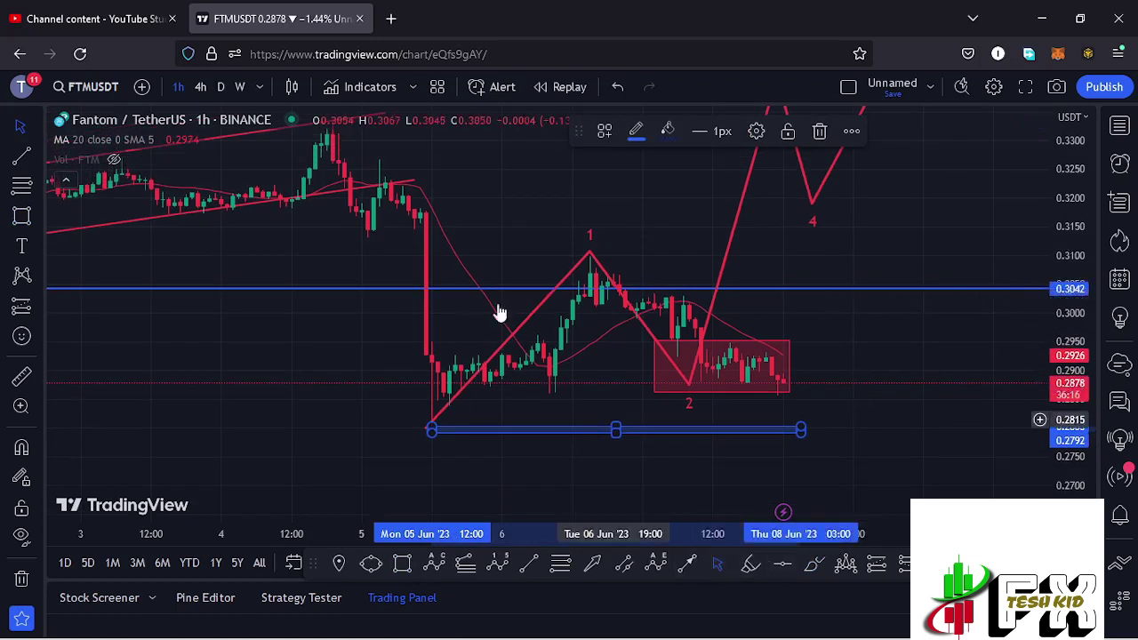
pyautogui.moveTo(469, 313); pyautogui.dragTo(472, 325)
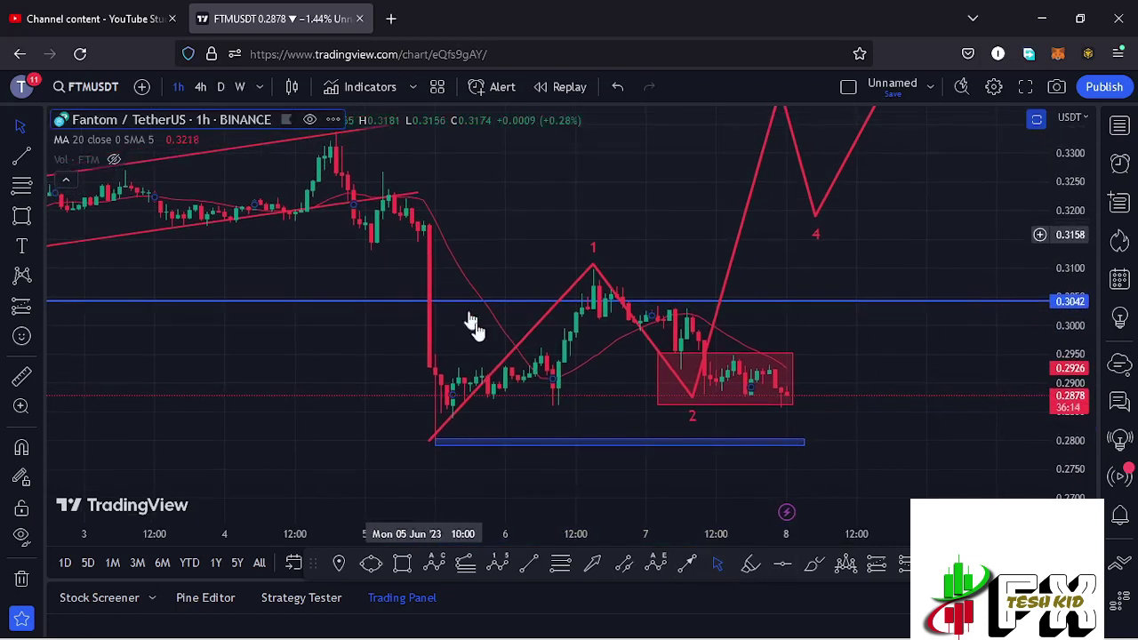
# Brush a freehand path dipping from the box to the support band, then climbing toward 0.3200
pyautogui.click(818, 567)
pyautogui.moveTo(405, 217)
pyautogui.mouseDown()
pyautogui.moveTo(439, 439)
pyautogui.moveTo(541, 311)
pyautogui.moveTo(589, 283)
pyautogui.moveTo(685, 327)
pyautogui.moveTo(733, 378)
pyautogui.moveTo(770, 444)
pyautogui.mouseUp()
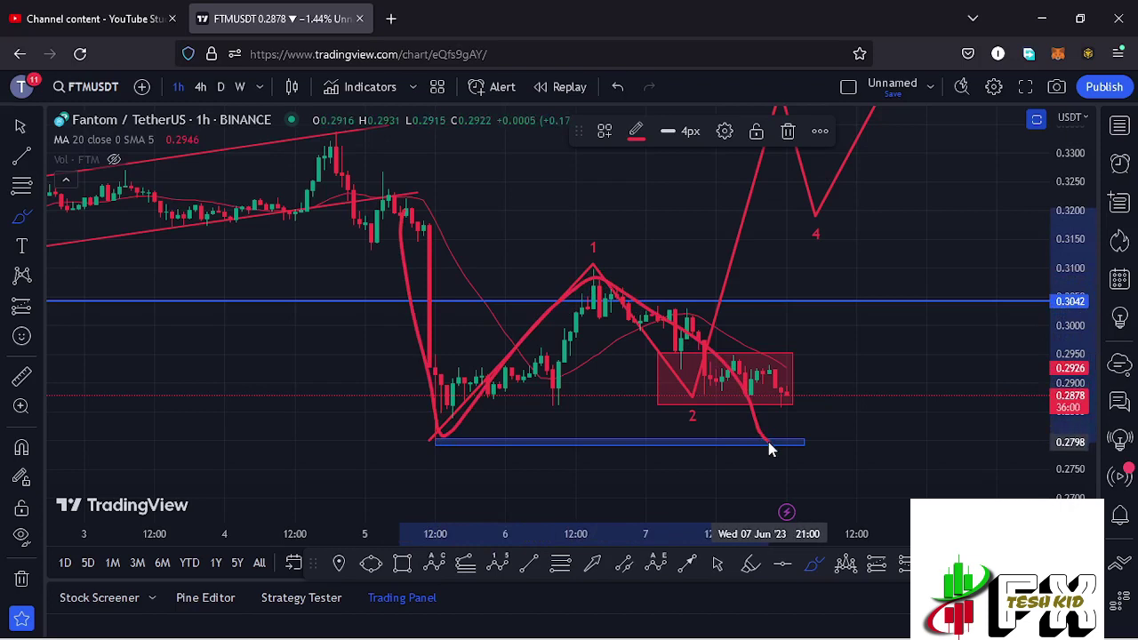
pyautogui.moveTo(768, 442)
pyautogui.mouseDown()
pyautogui.moveTo(794, 421)
pyautogui.moveTo(879, 199)
pyautogui.mouseUp()
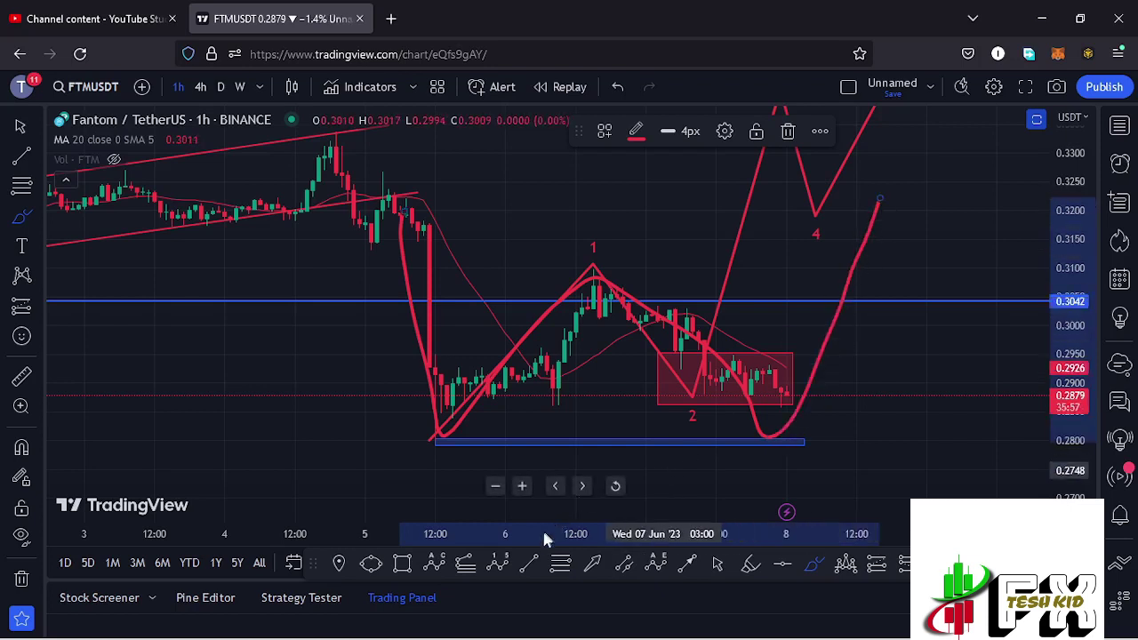
# Add a vertical trend line at the wave 1 peak near 0.3100, shift it up, and compress the price scale
pyautogui.click(531, 567)
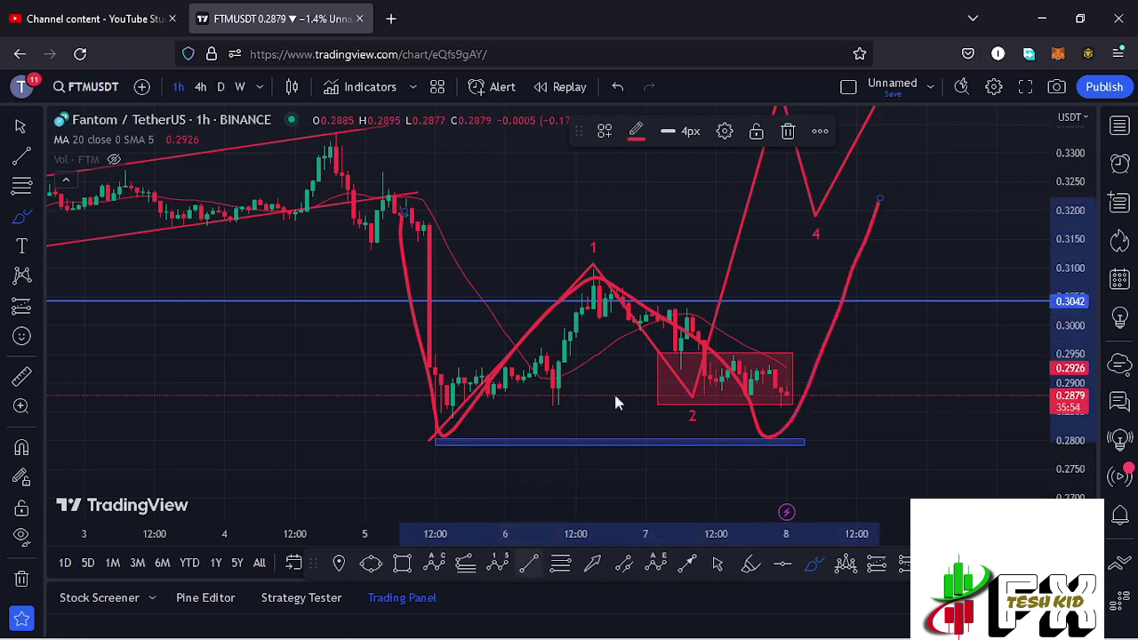
pyautogui.click(594, 274)
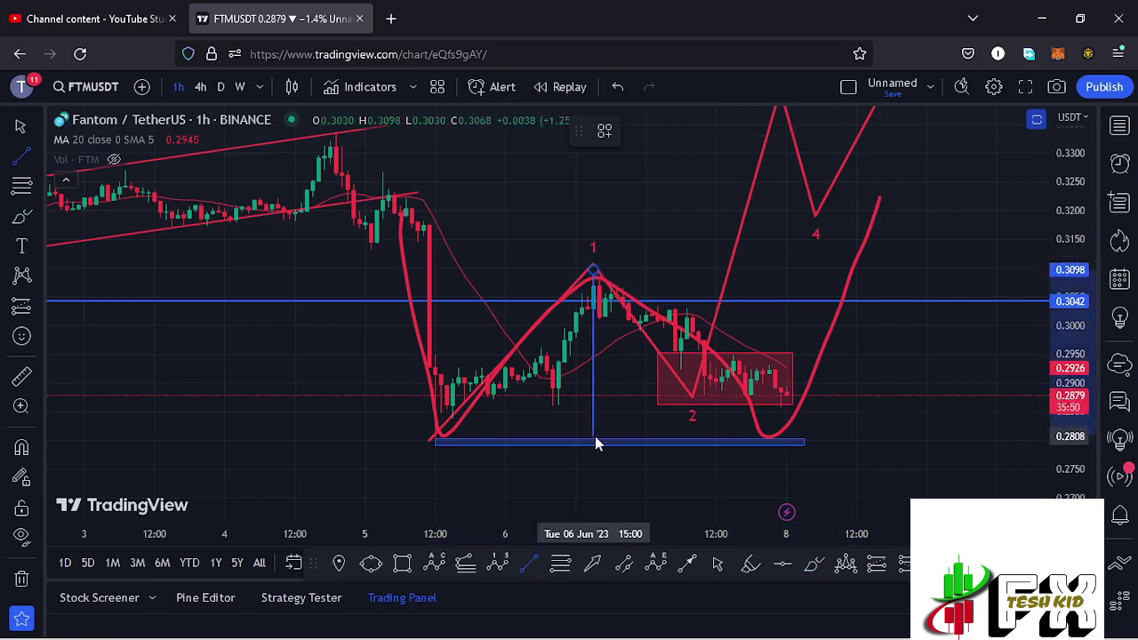
pyautogui.click(594, 437)
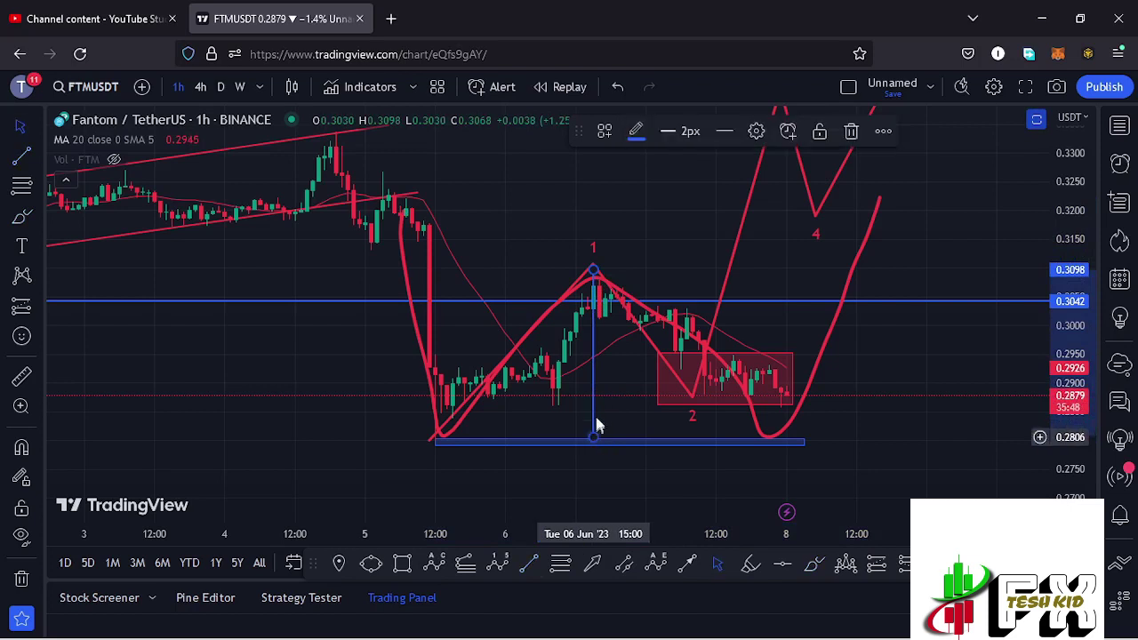
pyautogui.moveTo(589, 346); pyautogui.dragTo(665, 334)
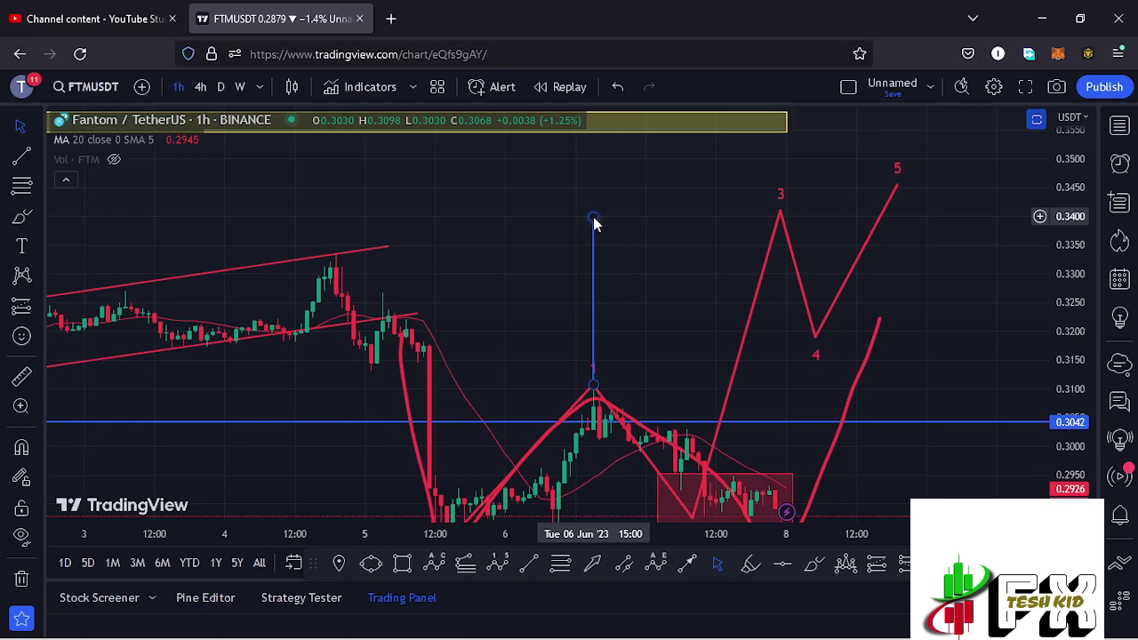
pyautogui.moveTo(1085, 220); pyautogui.dragTo(1085, 271)
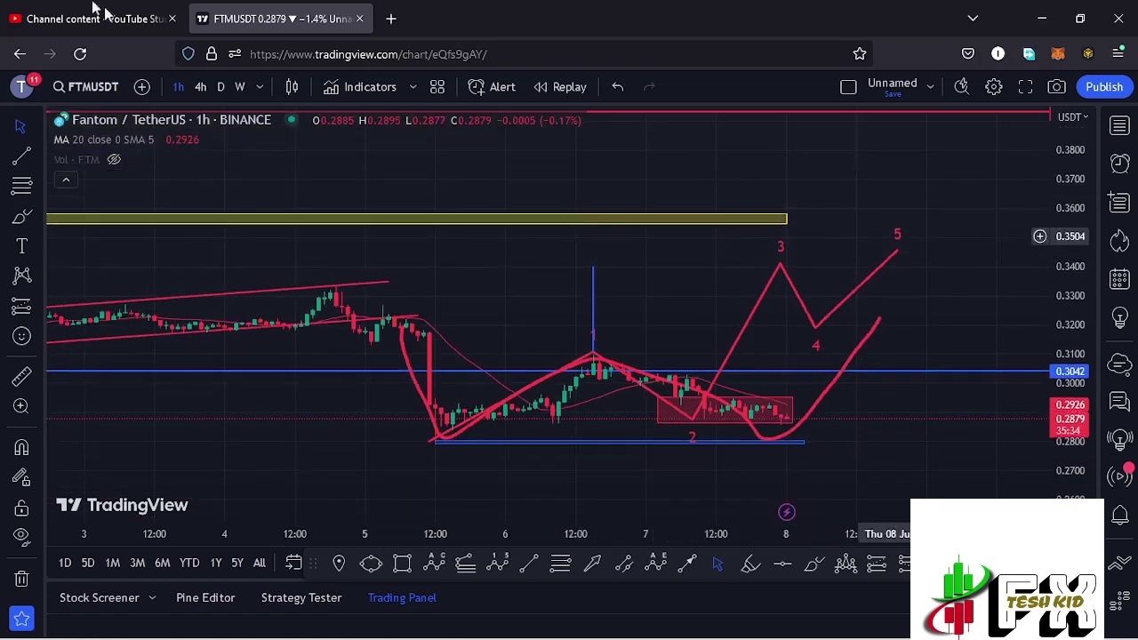
# Switch FTMUSDT to 4h and zoom out to show the yellow (1)–(2) and (A)(B)(C) count
pyautogui.click(201, 89)
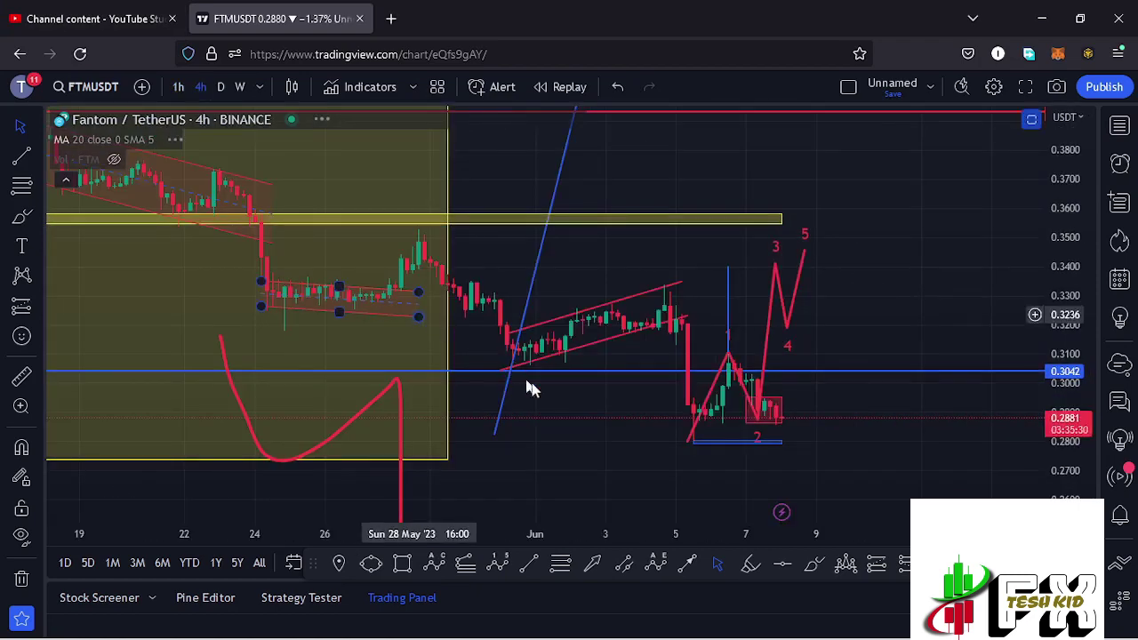
pyautogui.scroll(-10, 668, 385)
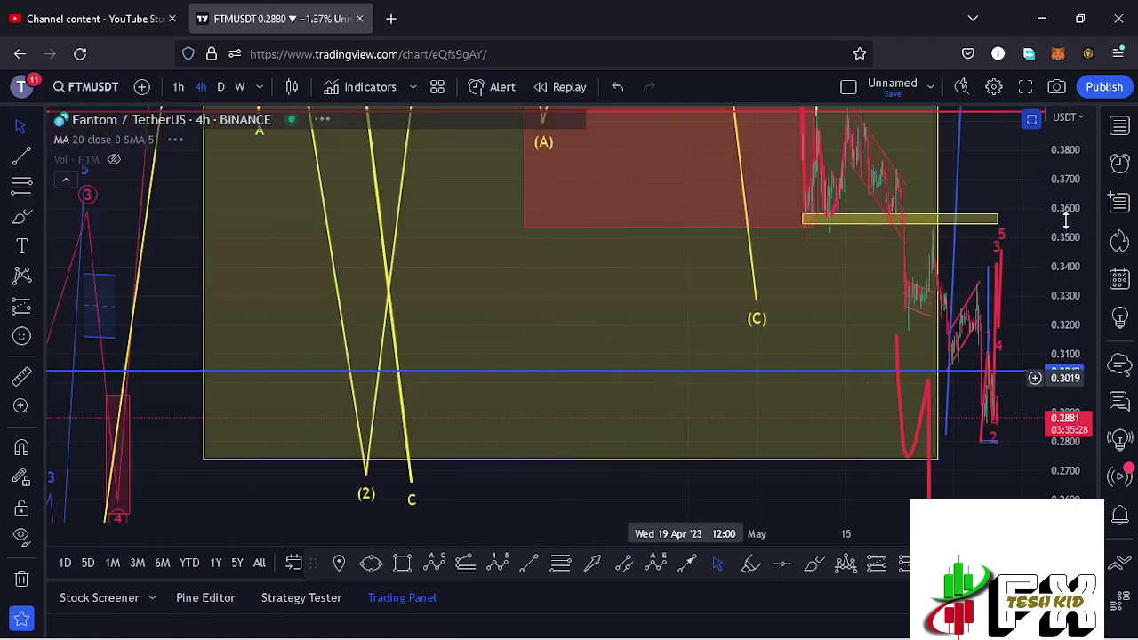
pyautogui.moveTo(1065, 227); pyautogui.dragTo(1075, 262)
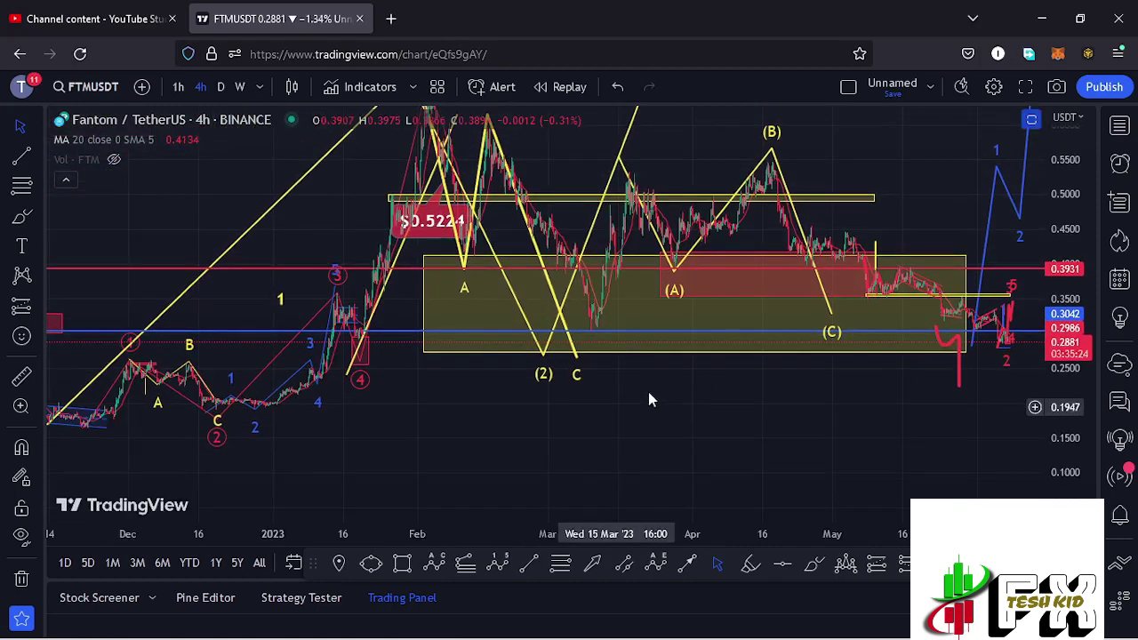
pyautogui.moveTo(667, 414); pyautogui.dragTo(696, 457)
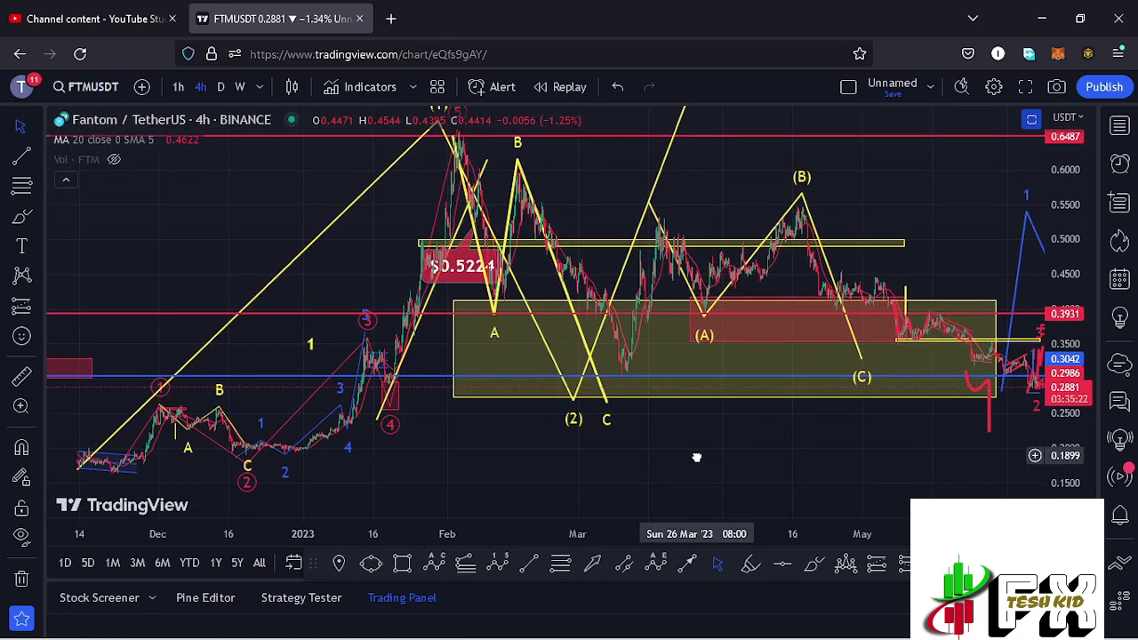
pyautogui.moveTo(1064, 231); pyautogui.dragTo(1065, 263)
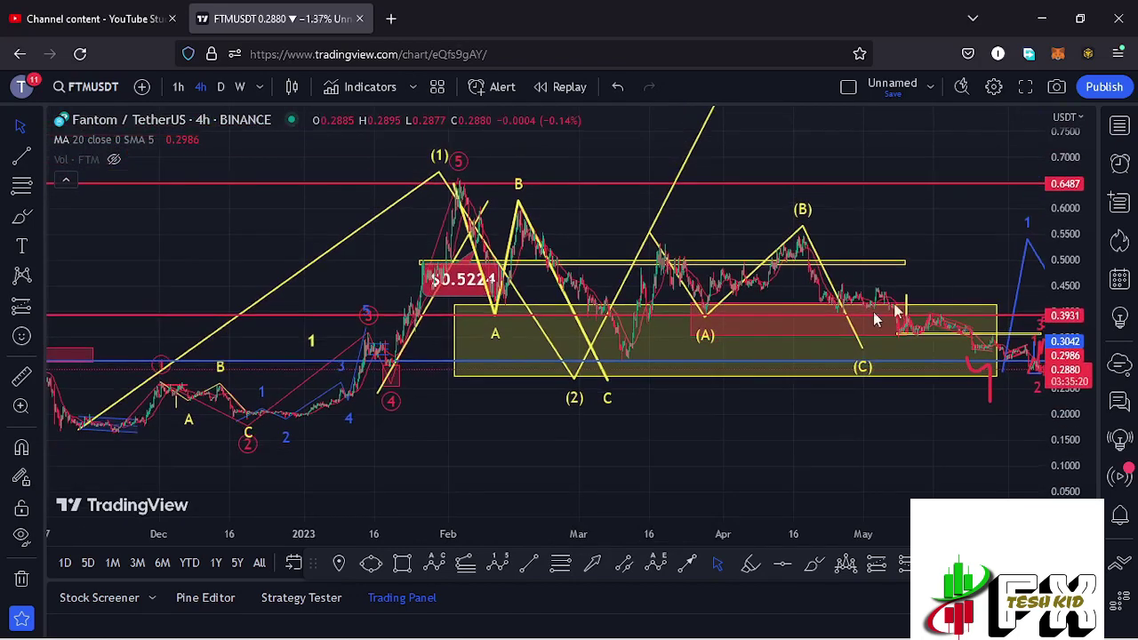
pyautogui.click(122, 432)
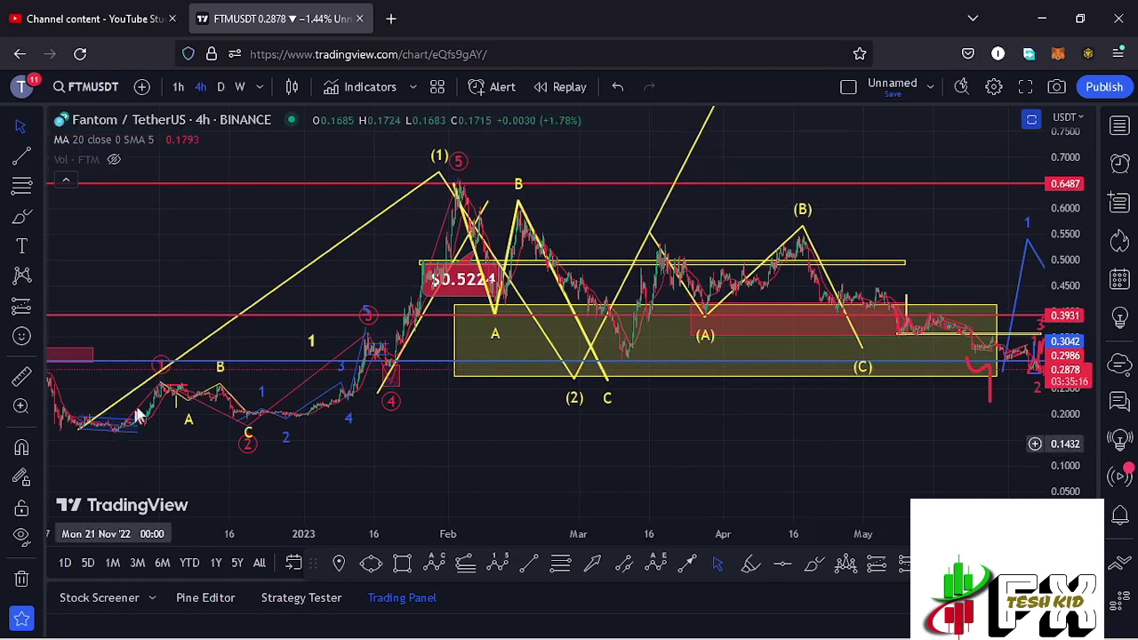
pyautogui.click(396, 381)
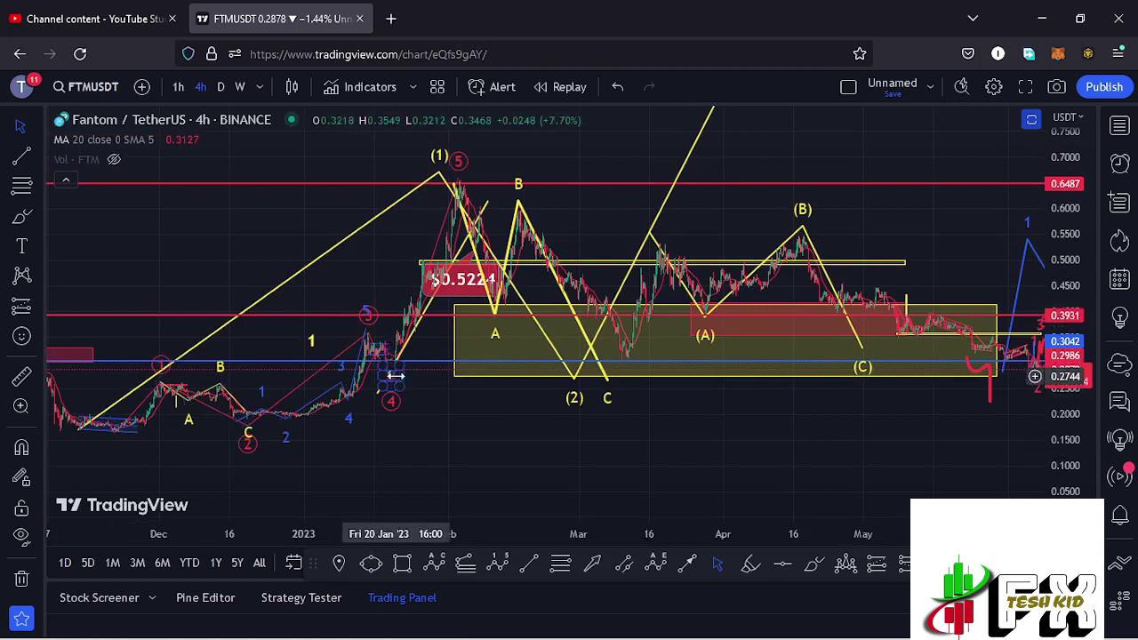
pyautogui.click(456, 183)
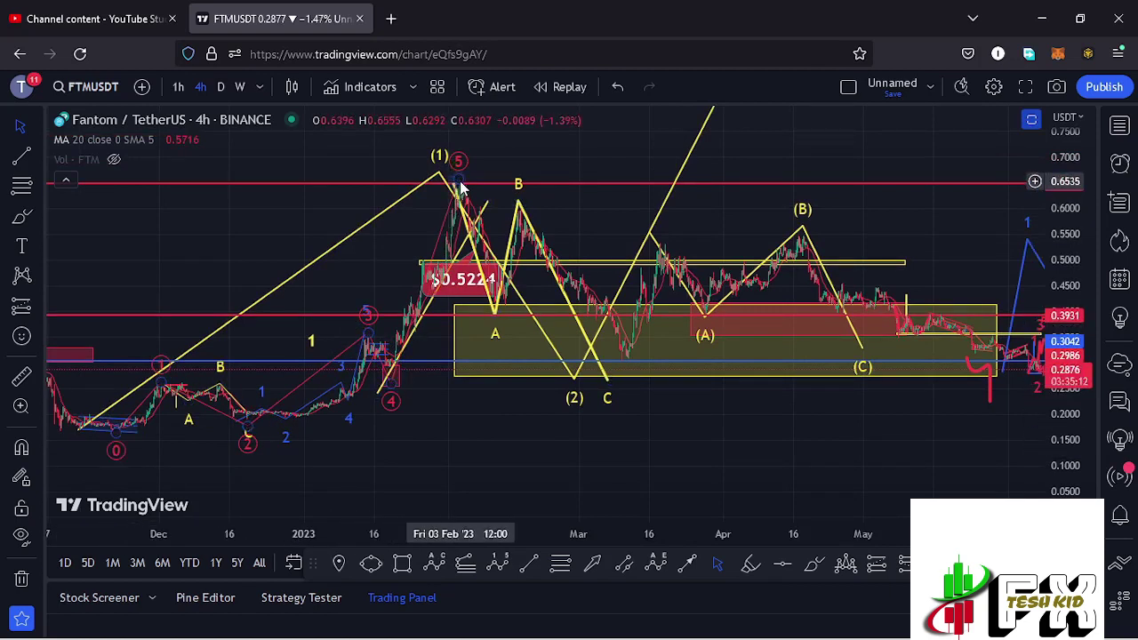
pyautogui.moveTo(531, 150); pyautogui.dragTo(526, 205)
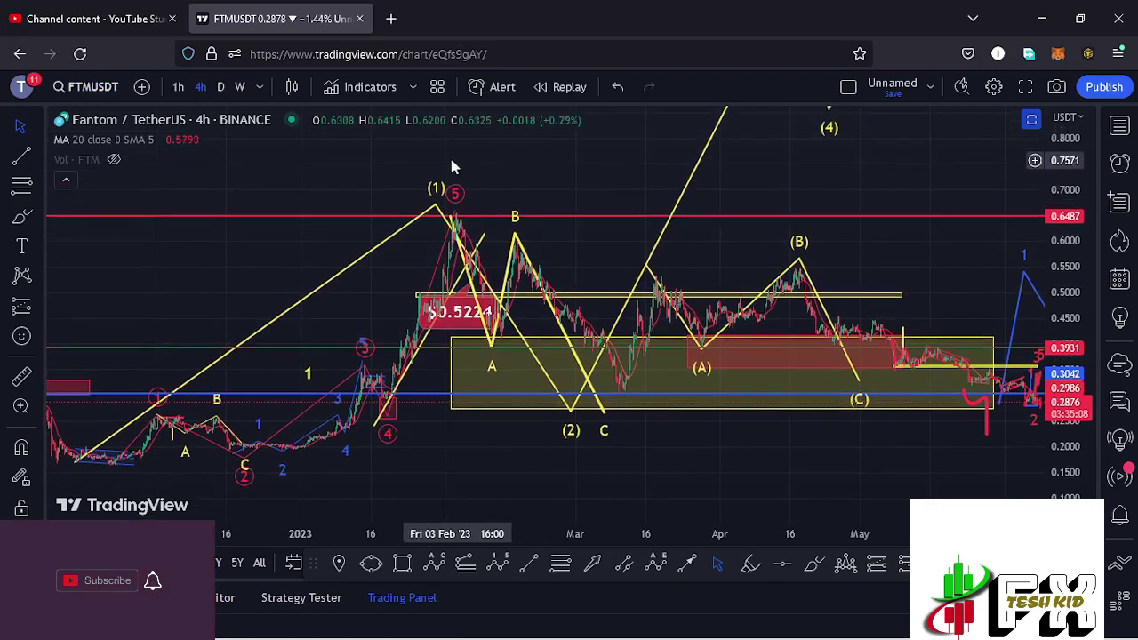
pyautogui.click(435, 188)
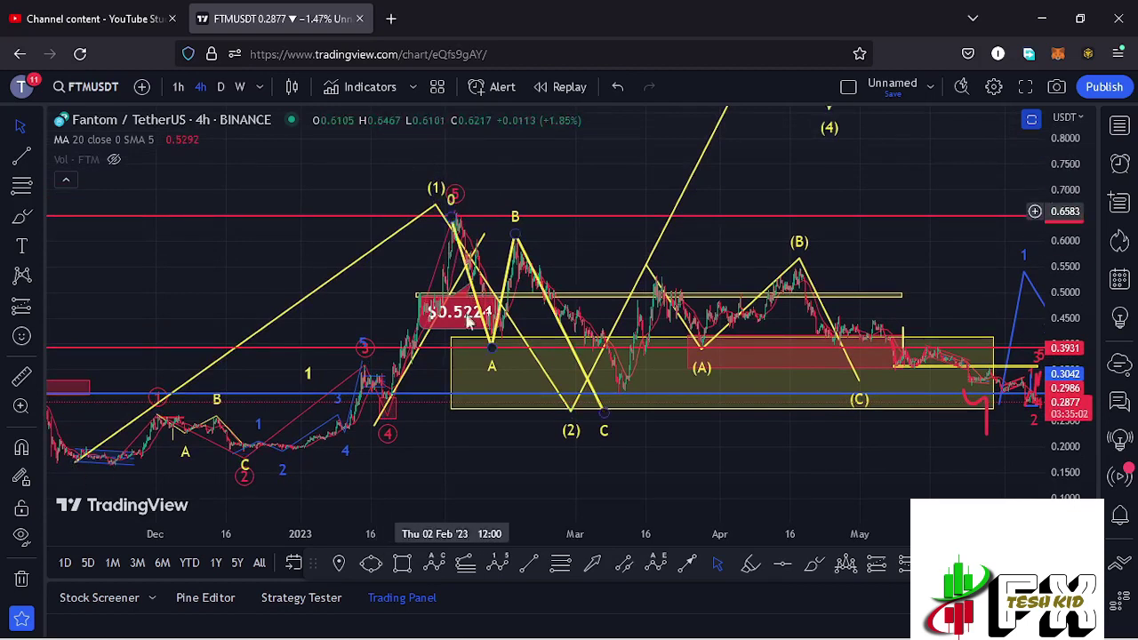
pyautogui.moveTo(795, 257)
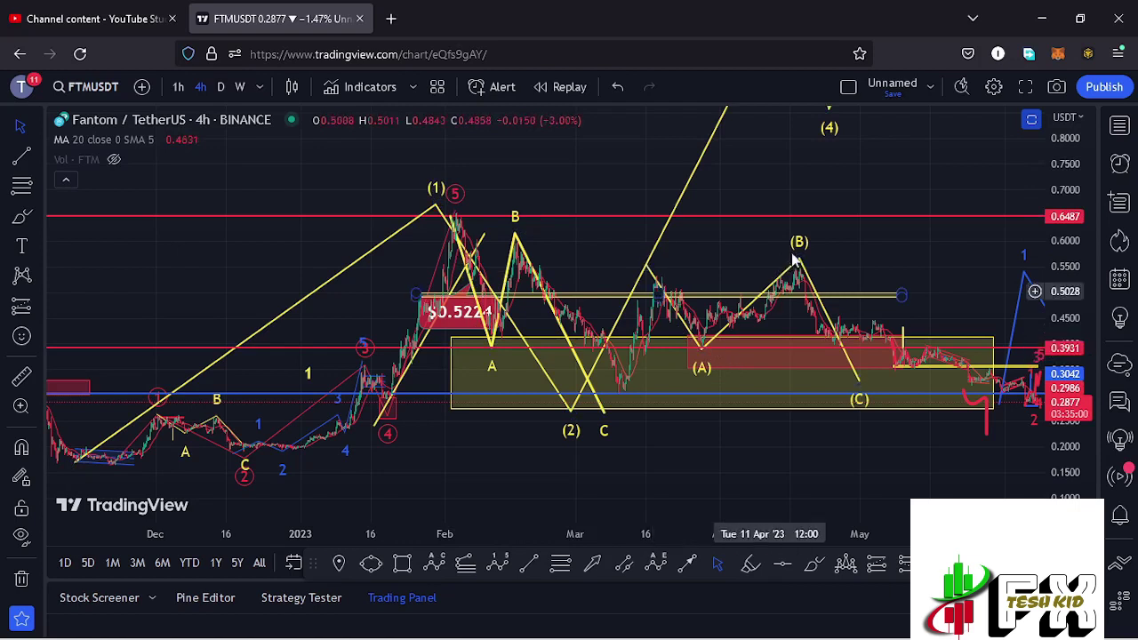
# Delete the red rectangle and trim the yellow box (0.2738–0.4131) back to late May
pyautogui.click(712, 133)
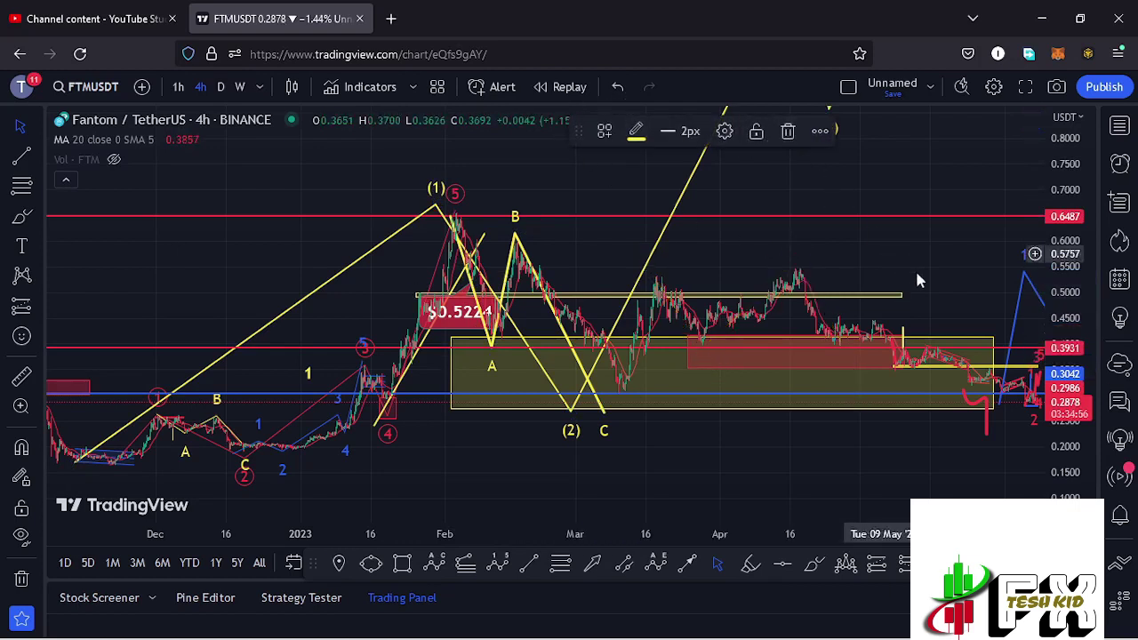
pyautogui.click(944, 271)
pyautogui.moveTo(897, 285); pyautogui.dragTo(747, 306)
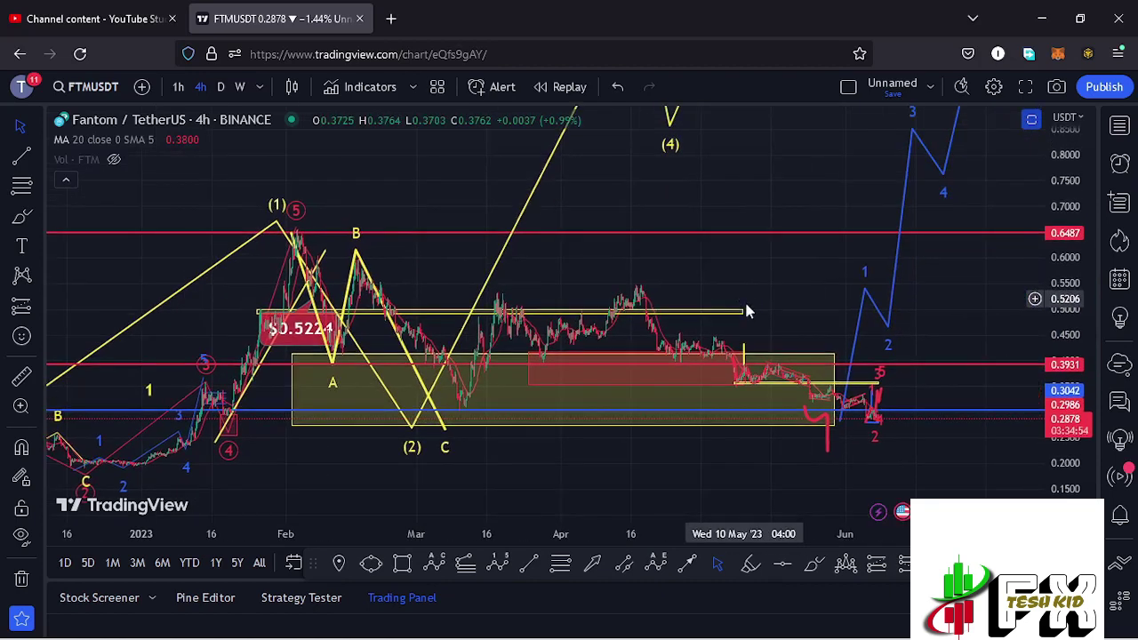
pyautogui.click(738, 373)
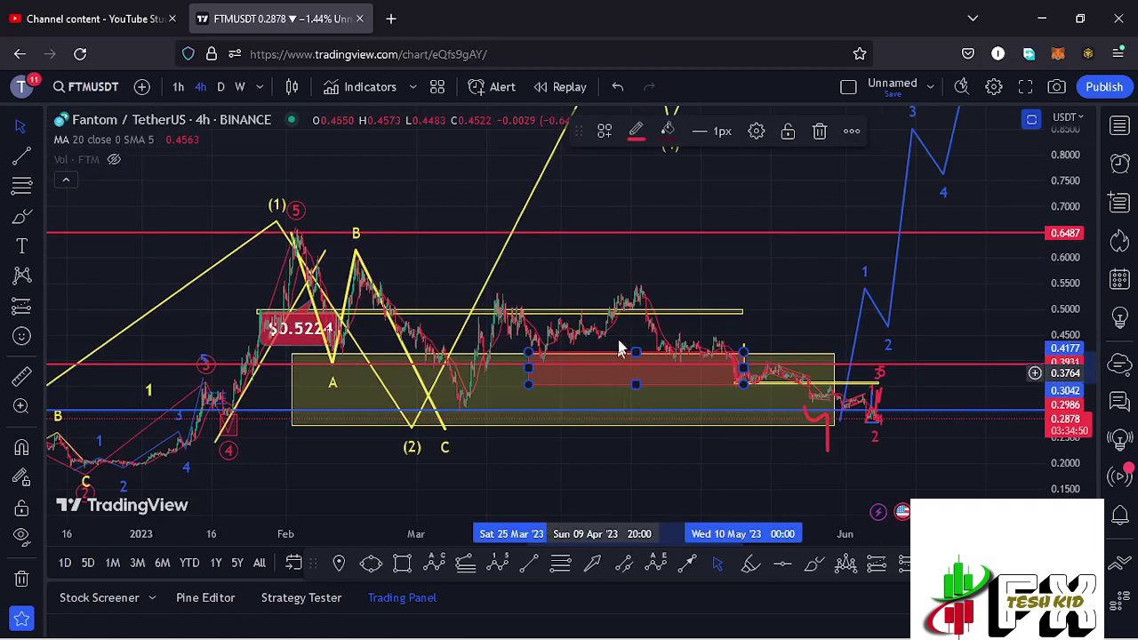
pyautogui.click(819, 131)
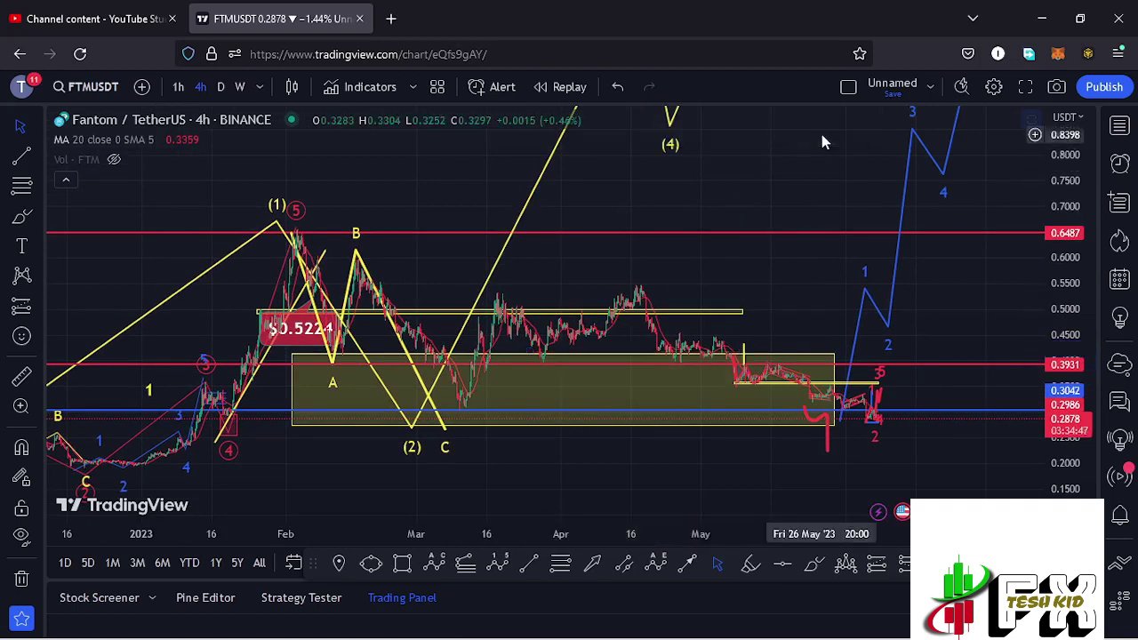
pyautogui.click(834, 388)
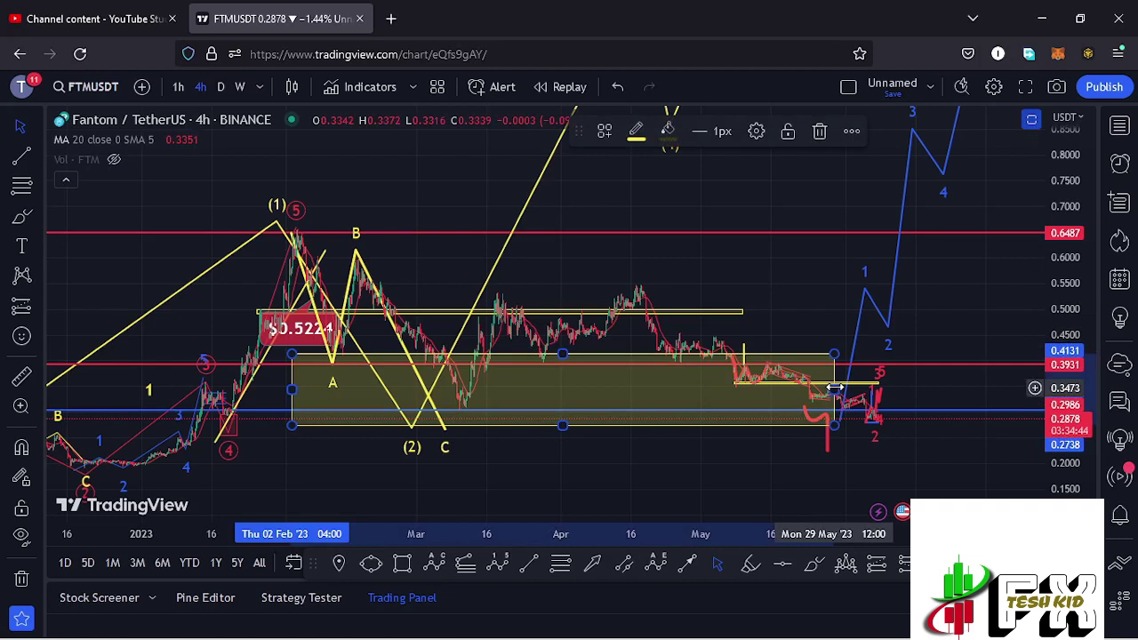
pyautogui.moveTo(834, 389)
pyautogui.mouseDown()
pyautogui.moveTo(633, 388)
pyautogui.moveTo(822, 388)
pyautogui.mouseUp()
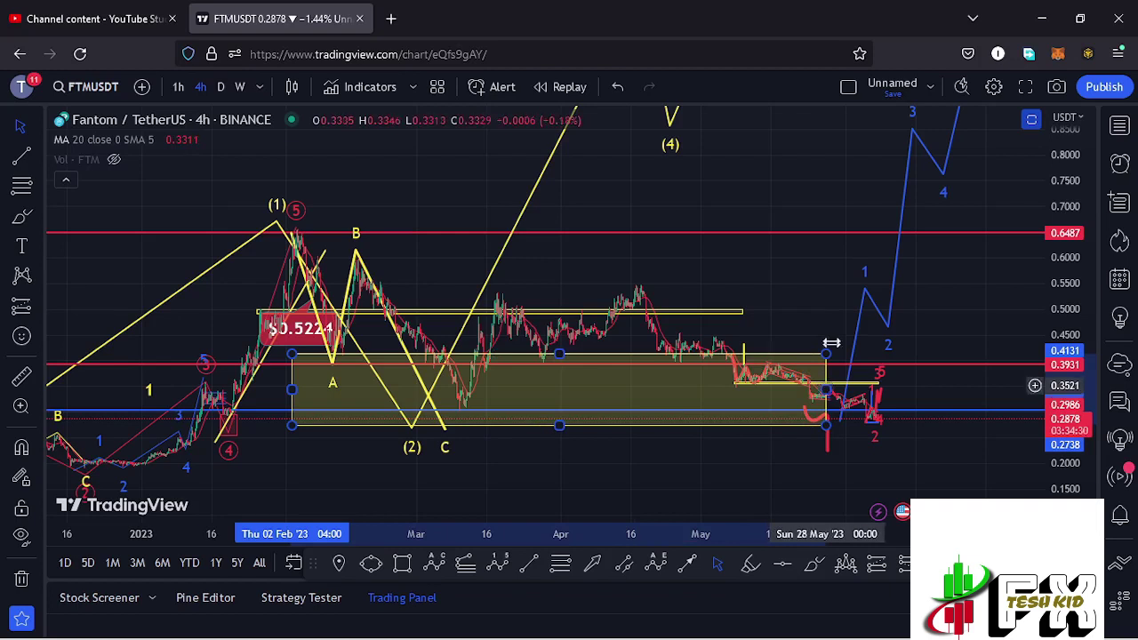
# Pan and compress the price scale to reveal the blue 1–5 projection climbing toward about 1.03
pyautogui.click(827, 389)
pyautogui.moveTo(823, 291); pyautogui.dragTo(781, 370)
pyautogui.moveTo(1066, 213); pyautogui.dragTo(1066, 271)
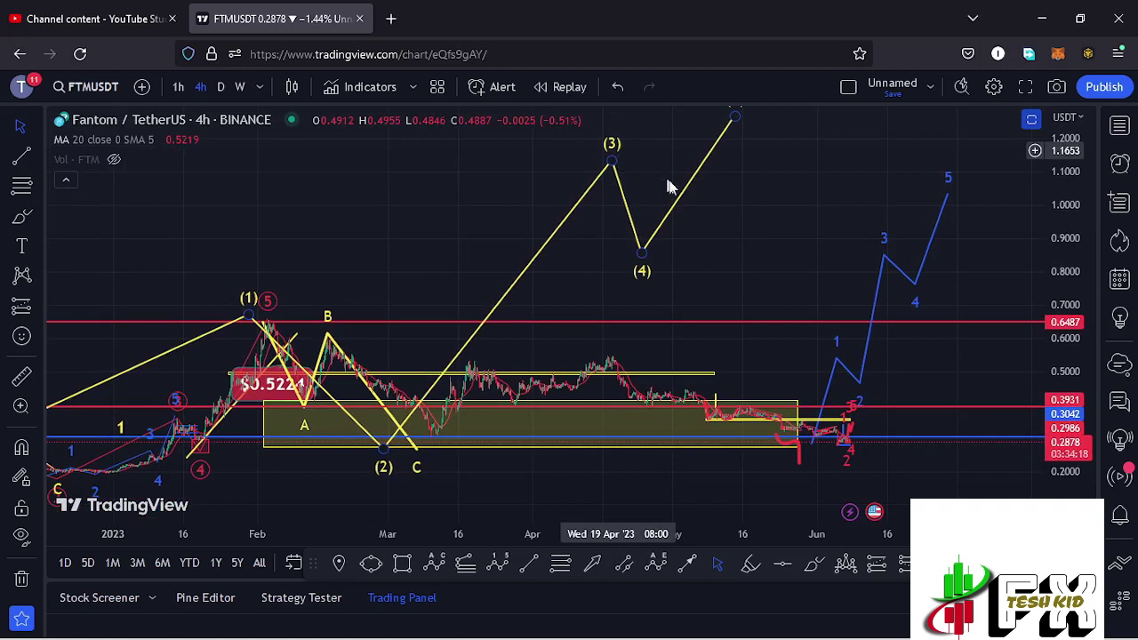
pyautogui.moveTo(936, 377); pyautogui.dragTo(934, 332)
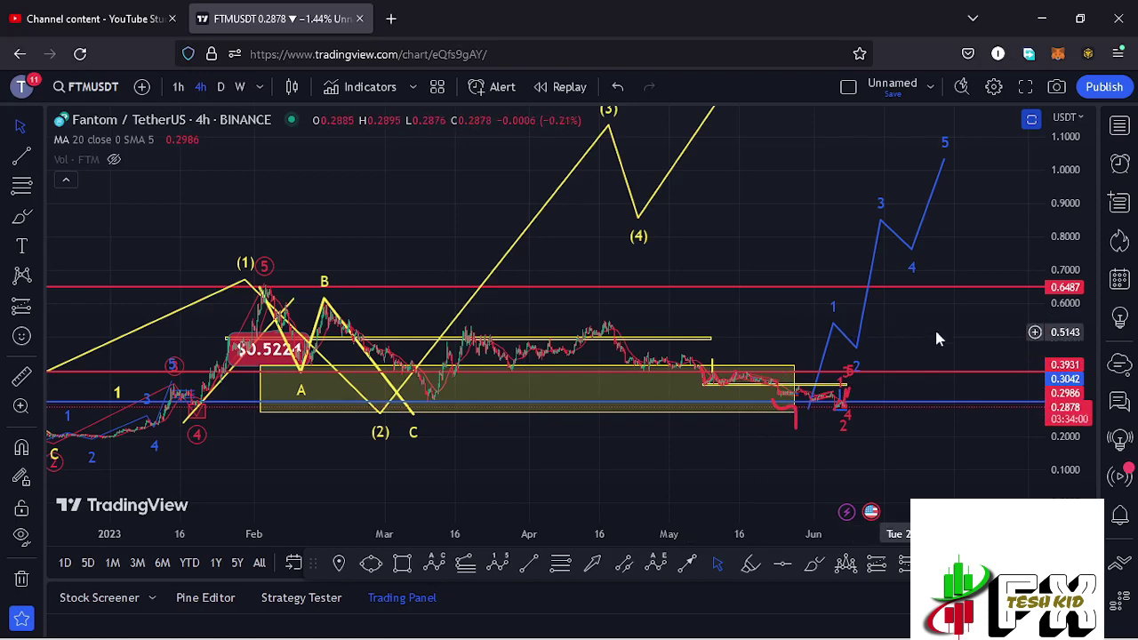
# Zoom in on the latest 4h candles near 0.2878 around the wave 2 box, with RSI and MACD below
pyautogui.scroll(5, 1077, 331)
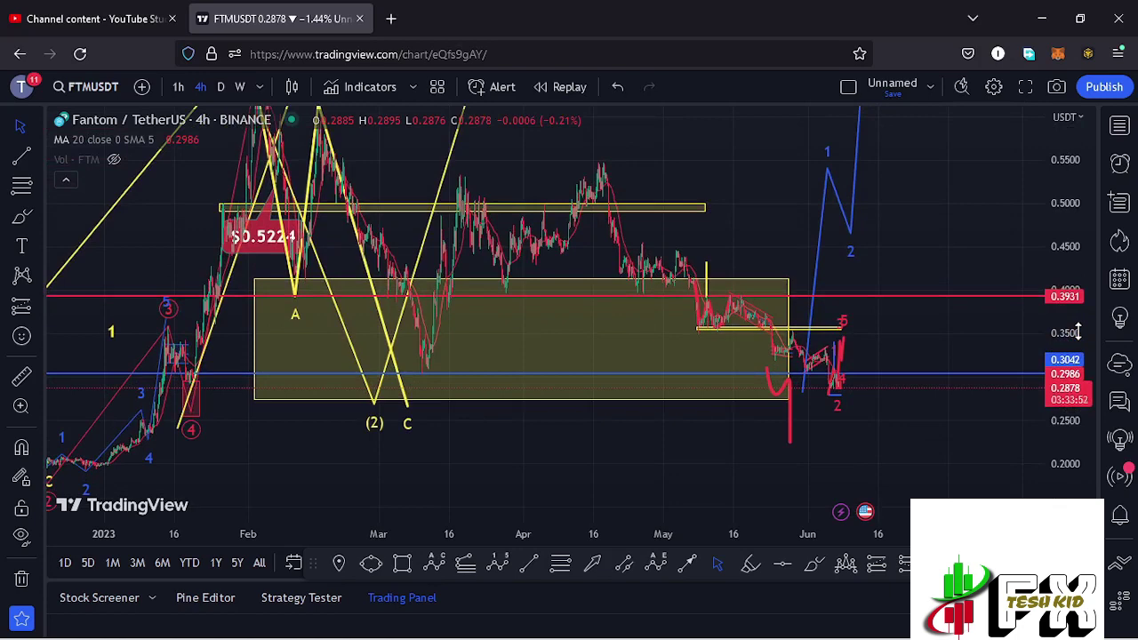
pyautogui.scroll(5, 916, 347)
pyautogui.moveTo(791, 369); pyautogui.dragTo(572, 376)
pyautogui.moveTo(782, 337); pyautogui.dragTo(982, 309)
pyautogui.scroll(5, 981, 308)
pyautogui.moveTo(719, 378); pyautogui.dragTo(1107, 281)
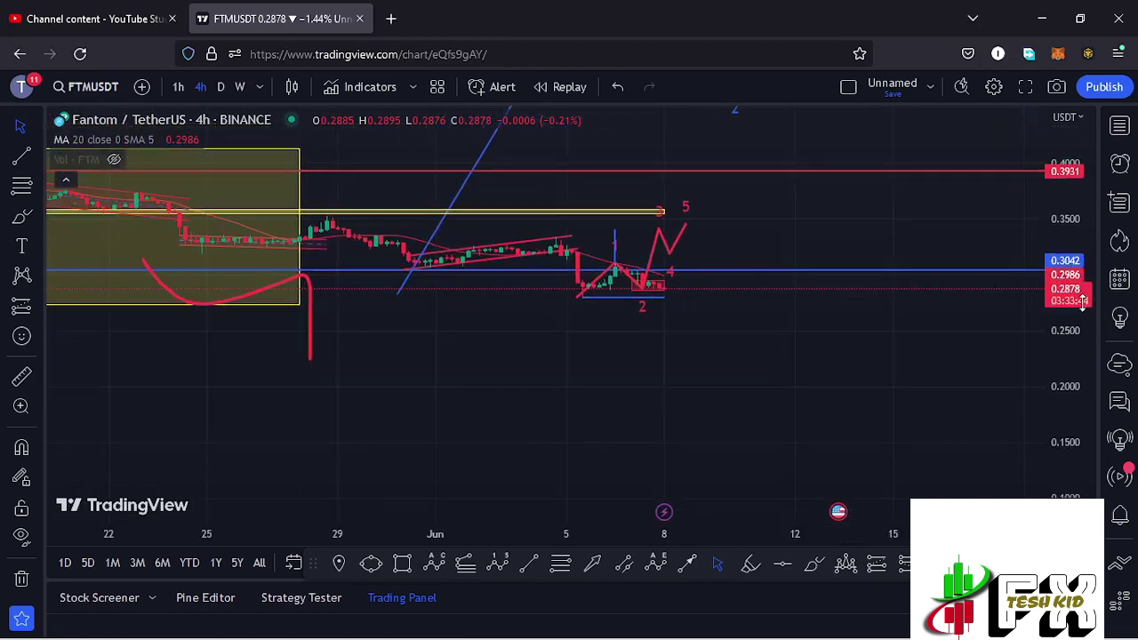
pyautogui.scroll(4, 1082, 302)
pyautogui.scroll(4, 1077, 294)
pyautogui.scroll(1, 682, 340)
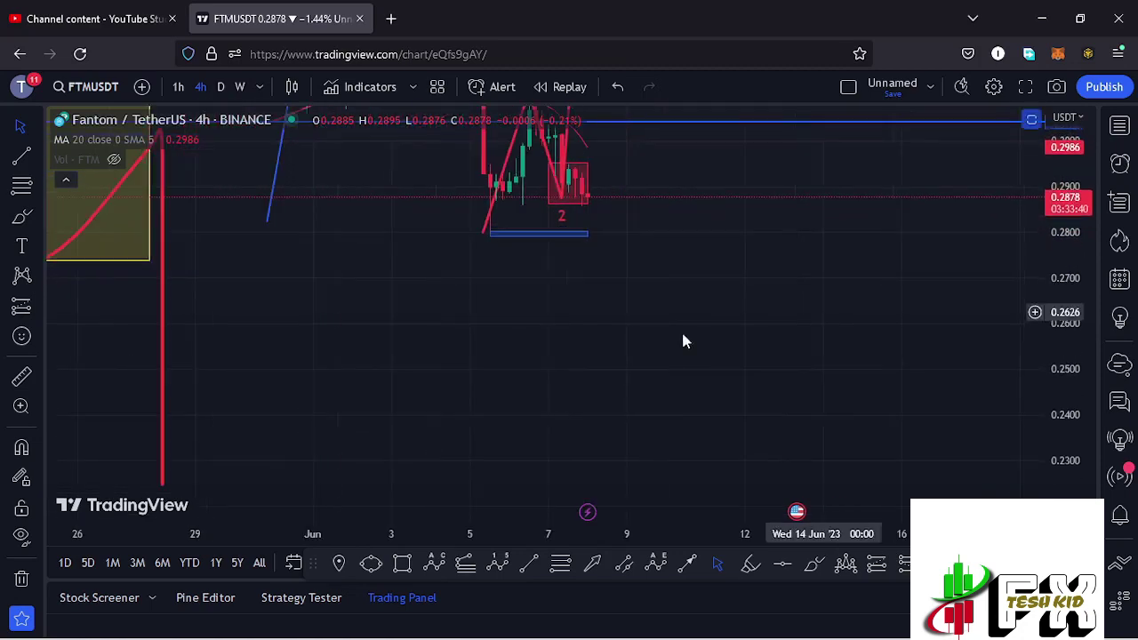
pyautogui.scroll(1, 682, 340)
pyautogui.moveTo(533, 353); pyautogui.dragTo(799, 425)
pyautogui.scroll(1, 638, 369)
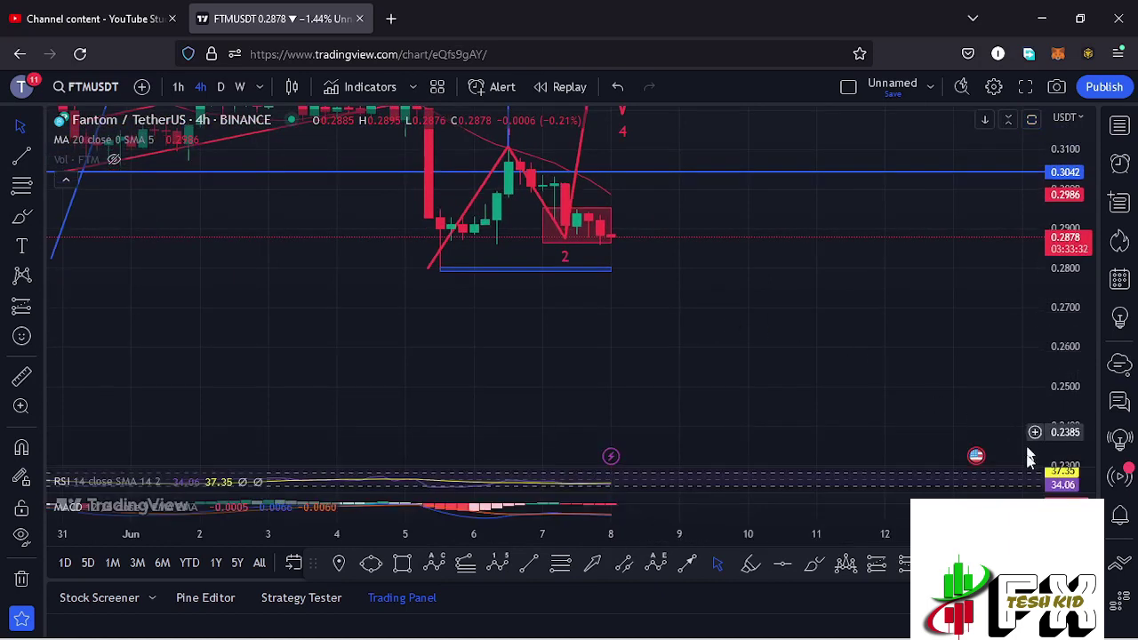
pyautogui.click(1032, 482)
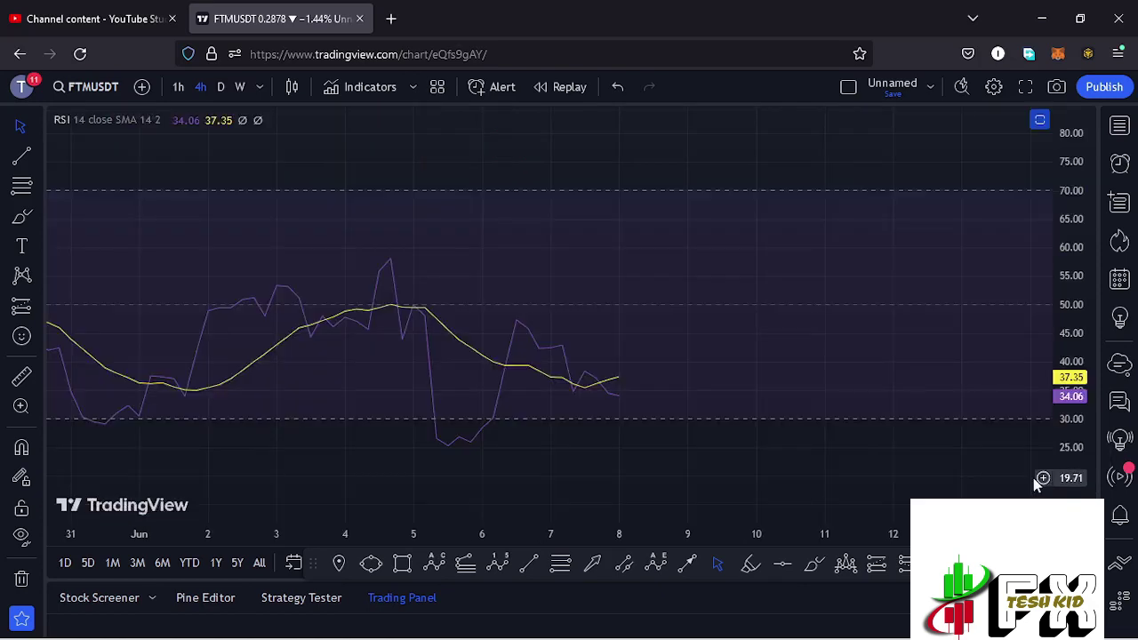
pyautogui.click(1039, 120)
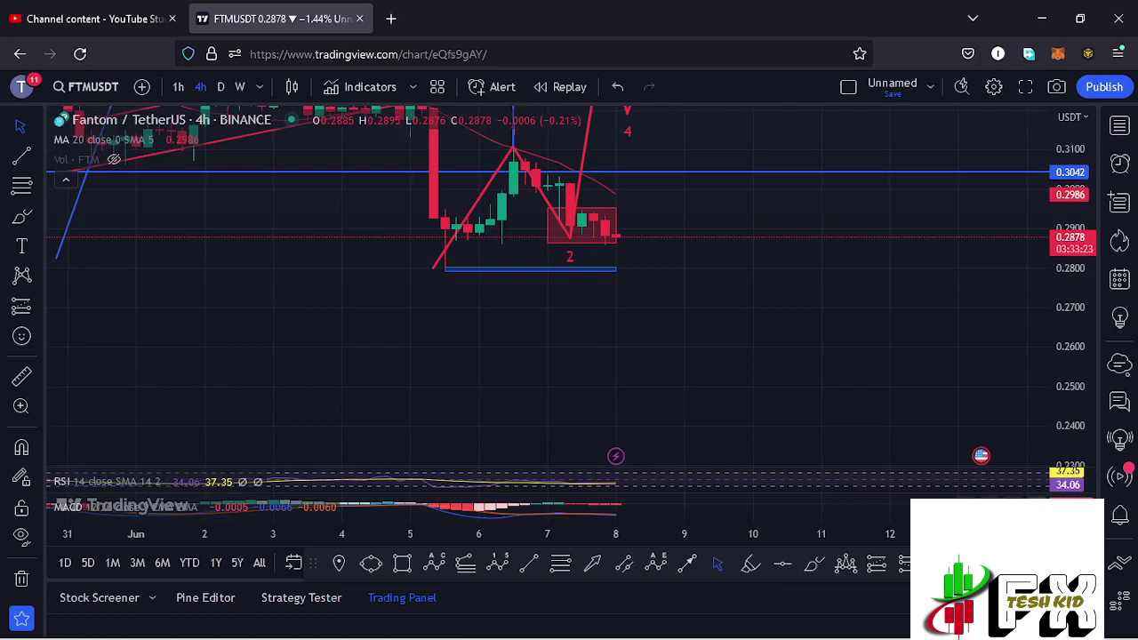
pyautogui.click(1032, 506)
pyautogui.moveTo(646, 374); pyautogui.dragTo(705, 388)
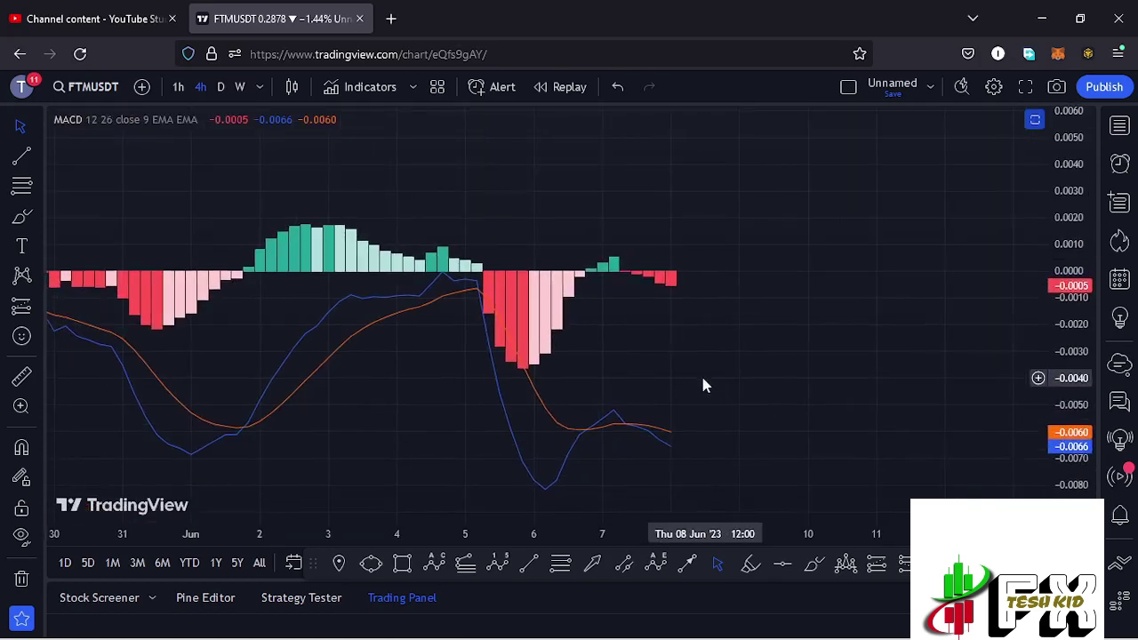
pyautogui.doubleClick(702, 385)
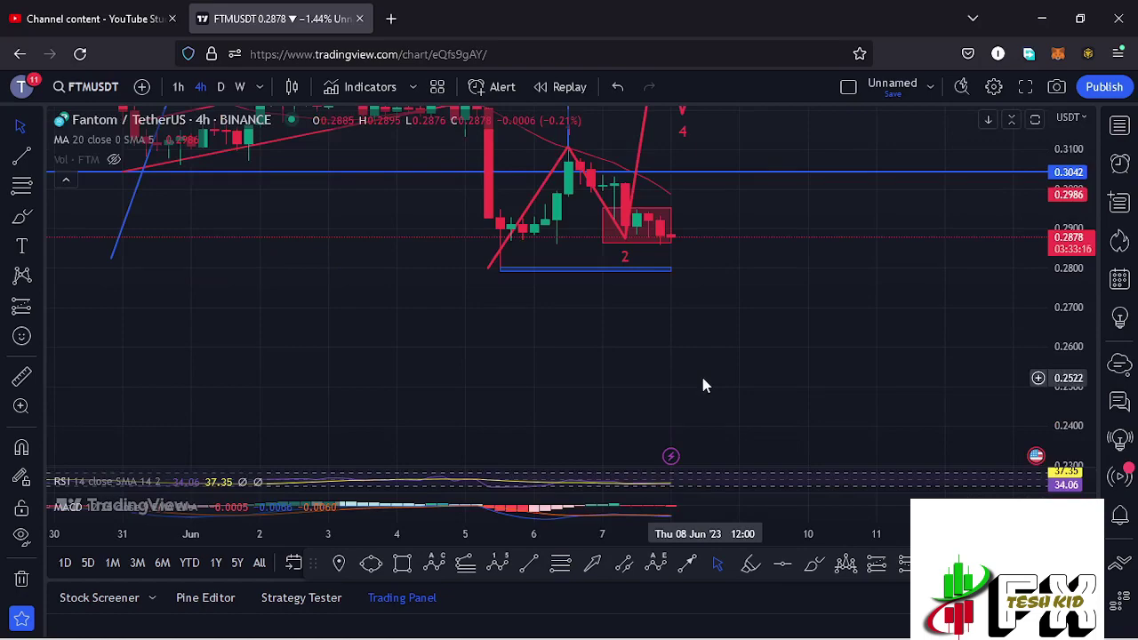